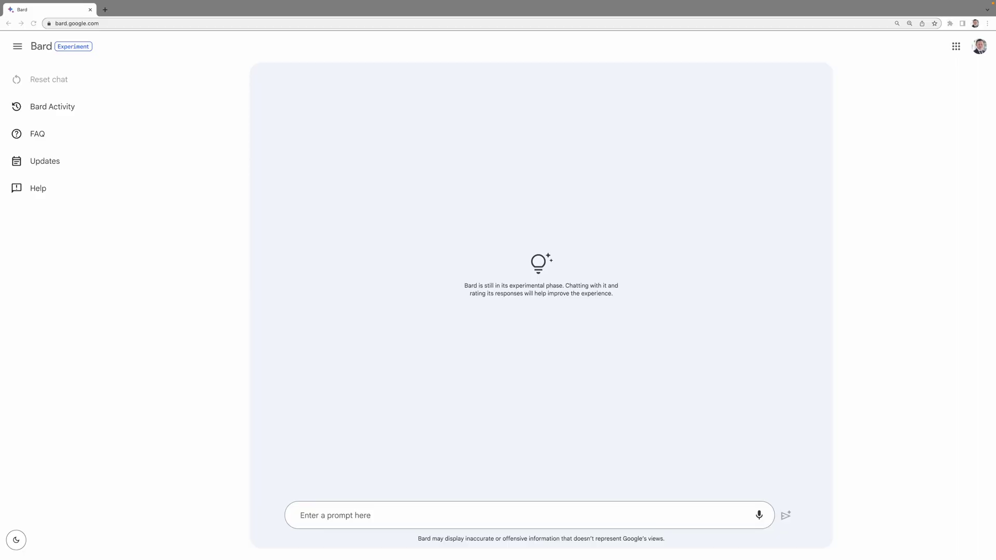
- Ask Bard for the top 5 USA Today headlines and get its five-headline answer dated May 31, 2023
left_click(304, 515)
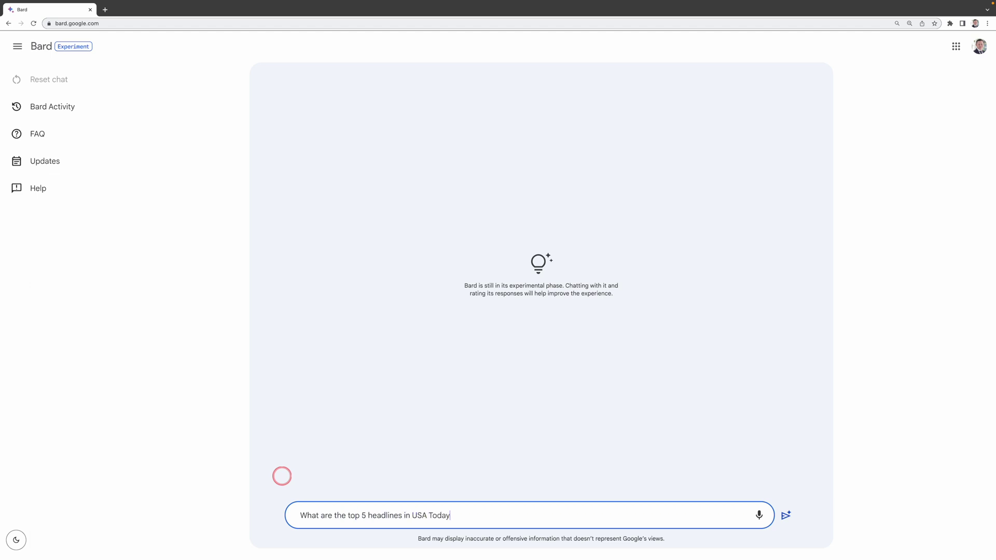
type("?")
key("Return")
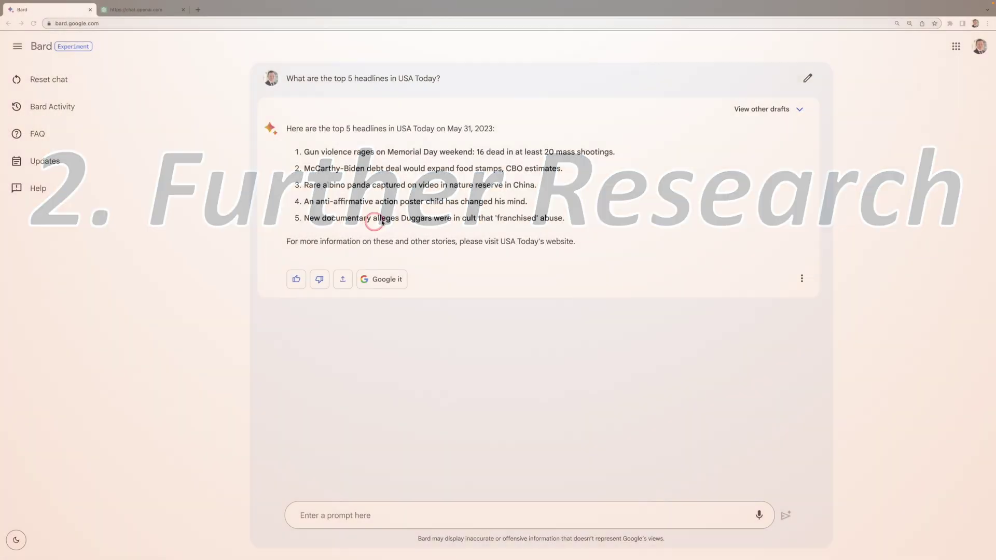
left_click(380, 288)
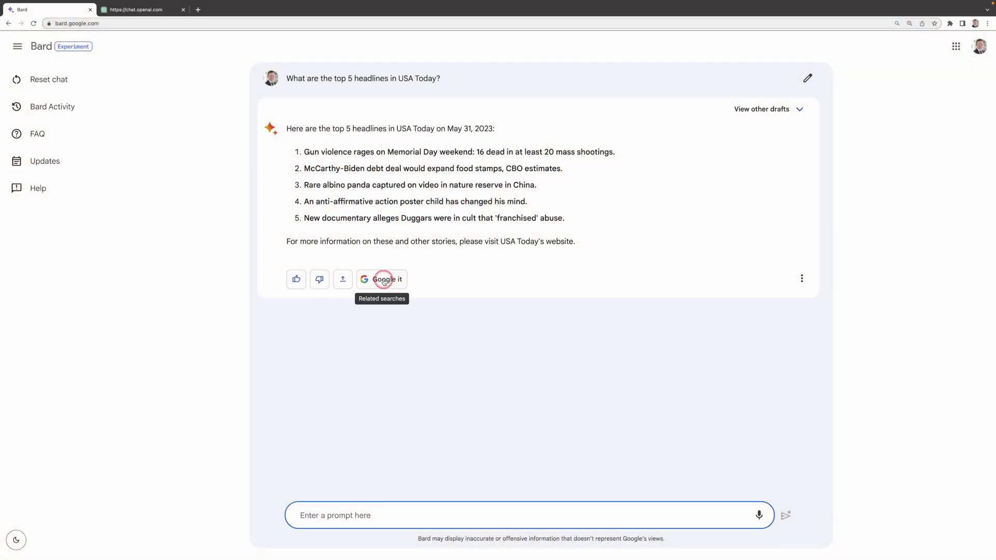
- Search Google for 'USA Today top 5 headlines' from Bard's related-search suggestions
left_click(385, 281)
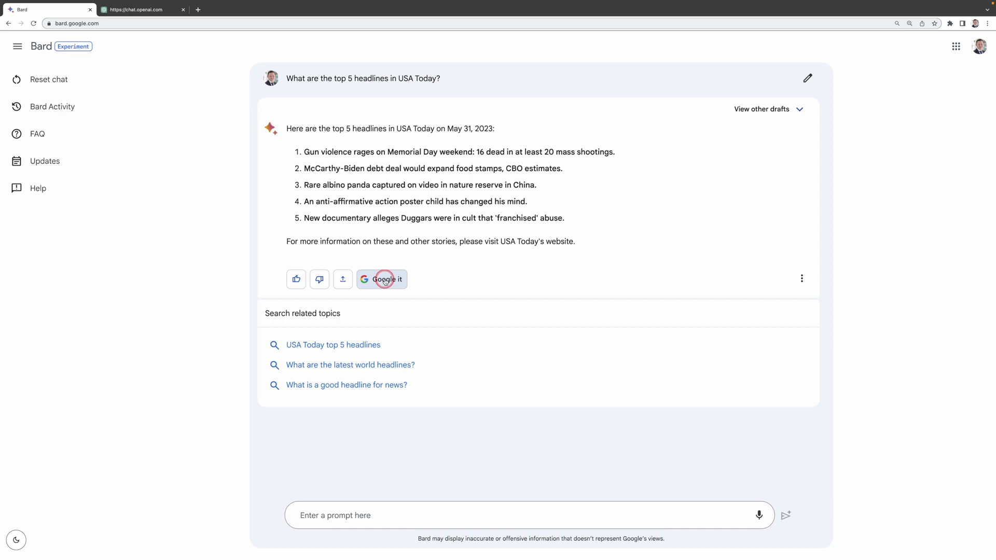
left_click(356, 346)
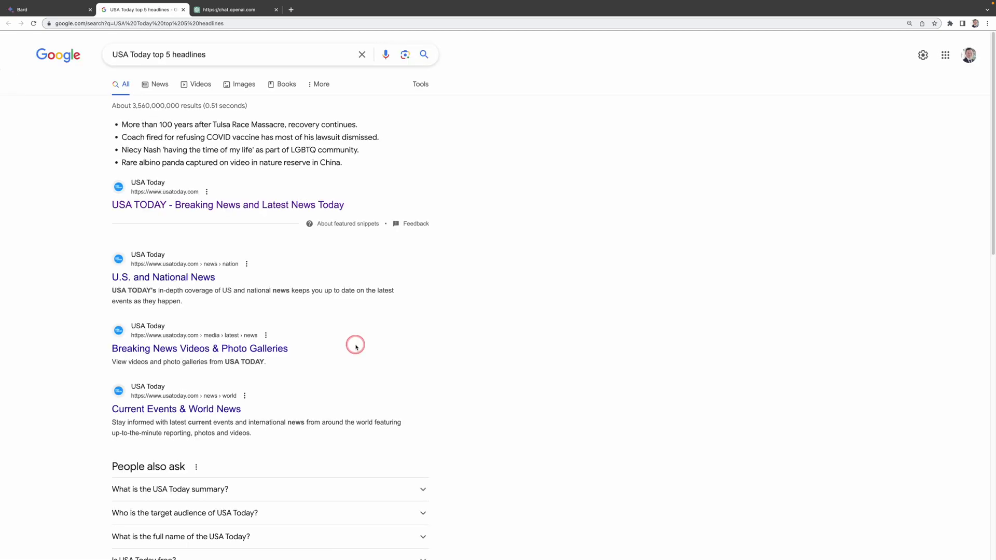
- Check the real headlines on the USA TODAY homepage, then go back to Bard
left_click(251, 206)
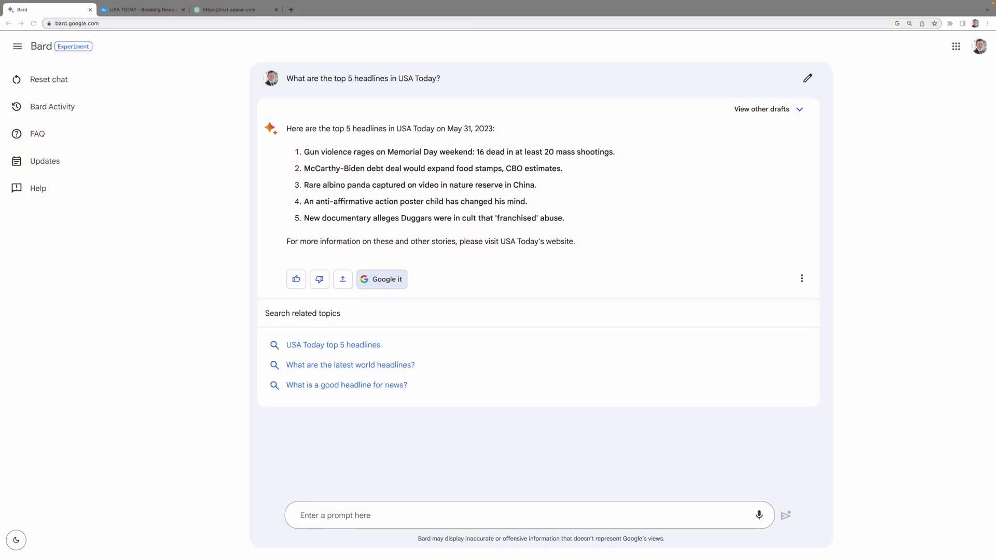
left_click(306, 516)
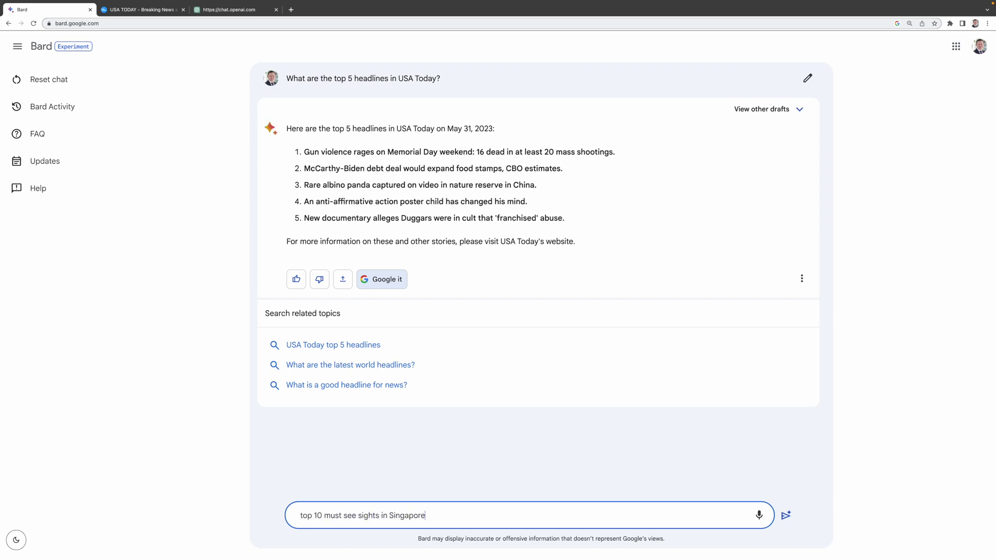
- Ask Bard, then ChatGPT, for the top 10 must-see Singapore sights, viewing Bard's Gardens by the Bay source
type("top 10 must see sights in Singapore")
key("Return")
scroll(665, 341, "down", 5)
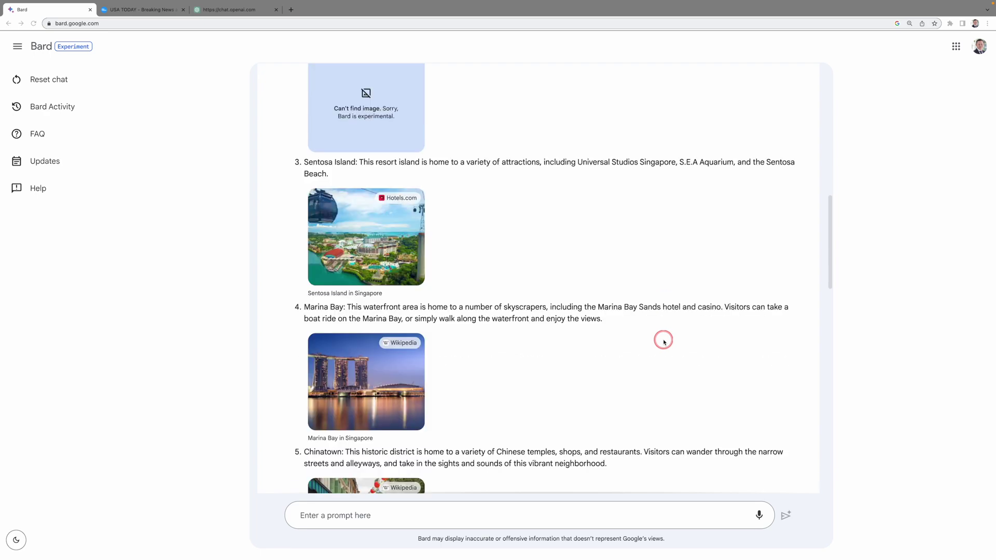
scroll(665, 342, "down", 17)
scroll(664, 341, "up", 15)
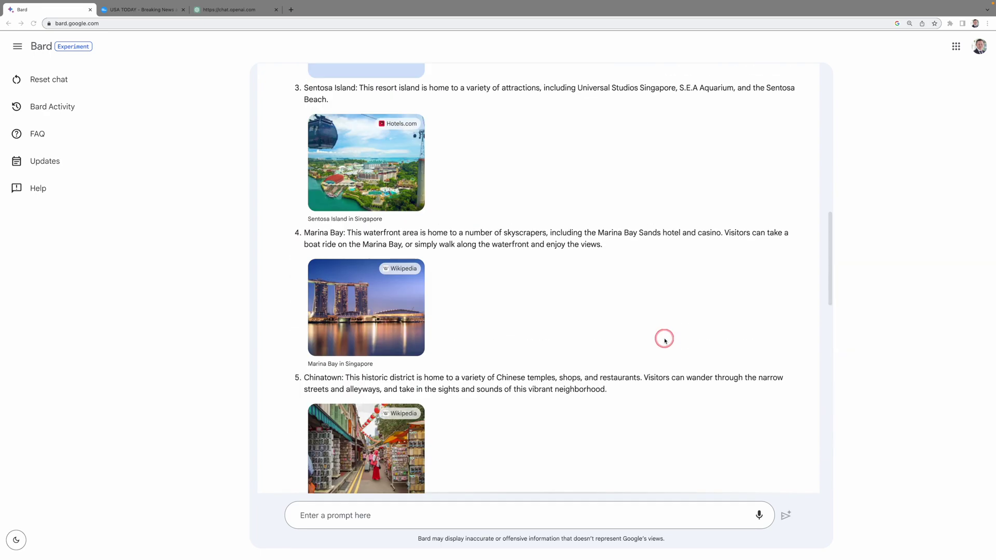
scroll(665, 341, "up", 9)
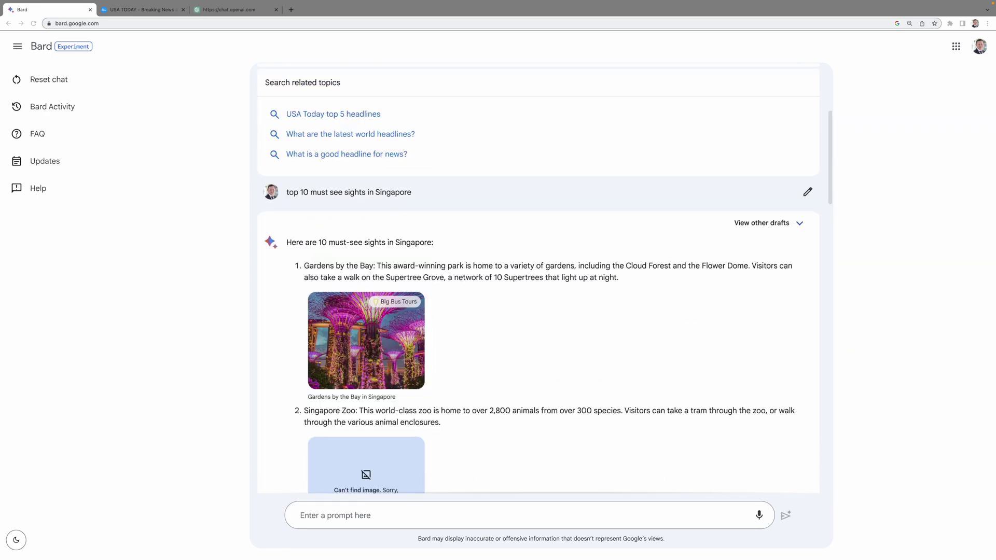
left_click(403, 302)
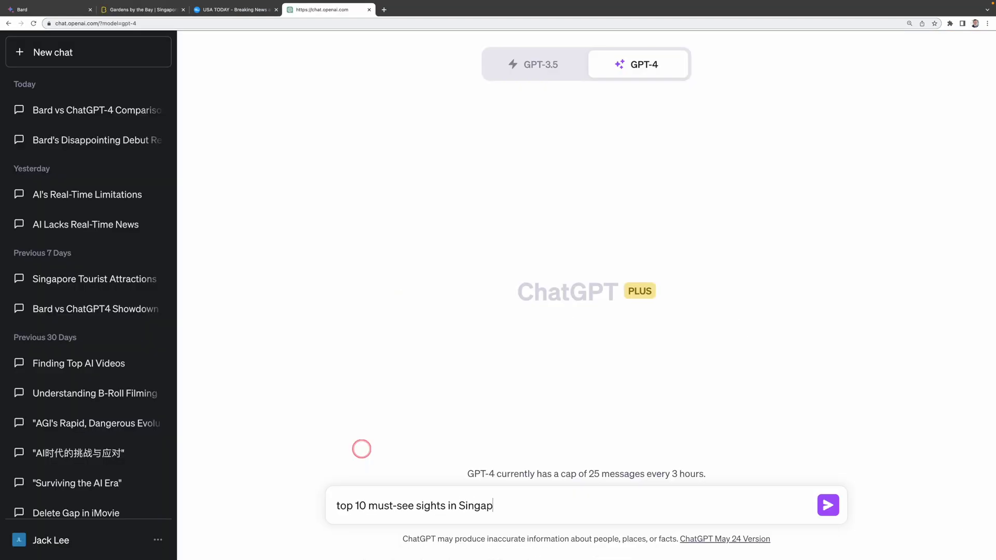
key("Return")
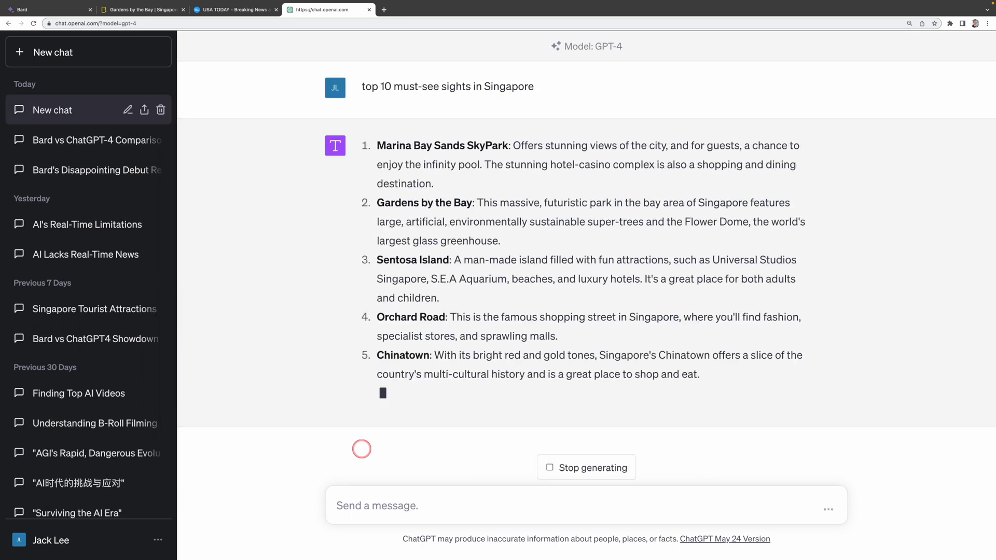
- Zoom out to watch GPT-4 finish its Singapore sights list, then return to Bard's answer
key("ctrl+minus")
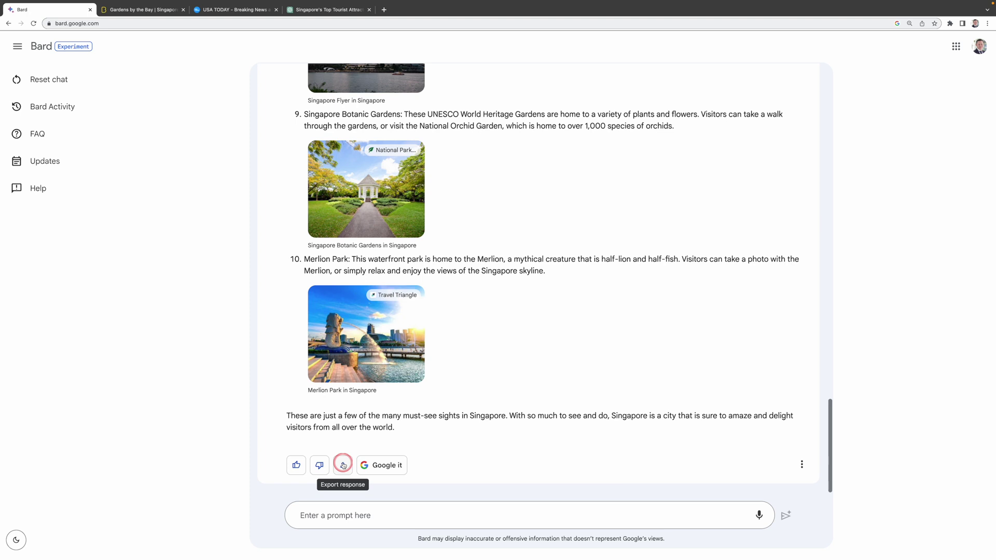
left_click(343, 465)
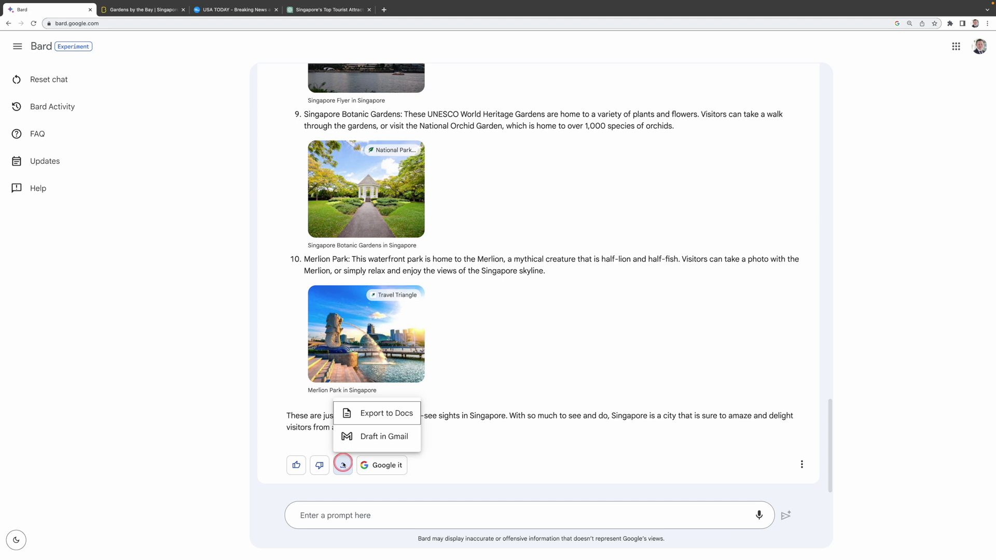
- Export Bard's answer to a Google Doc titled 'top 10 must see sights in Singapore' and open it
left_click(368, 415)
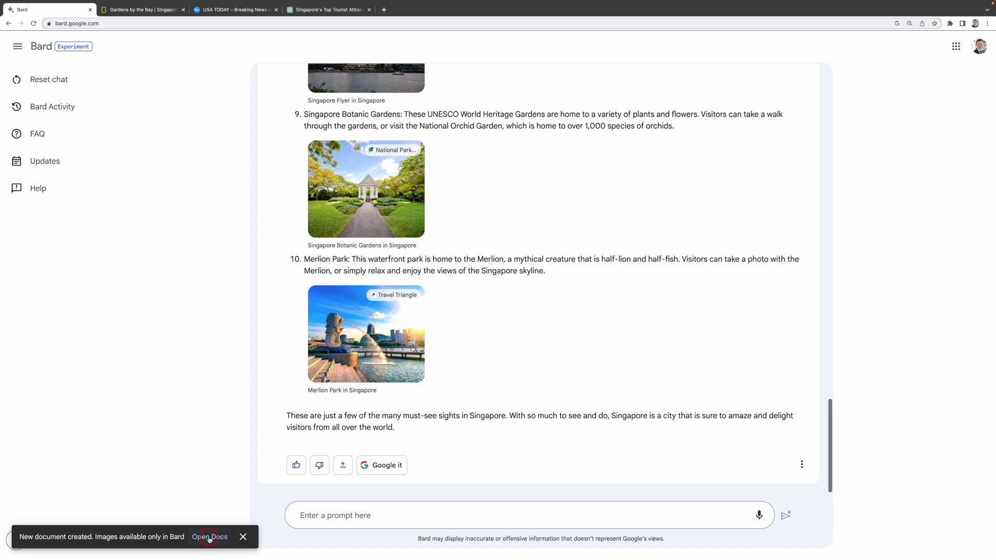
left_click(209, 538)
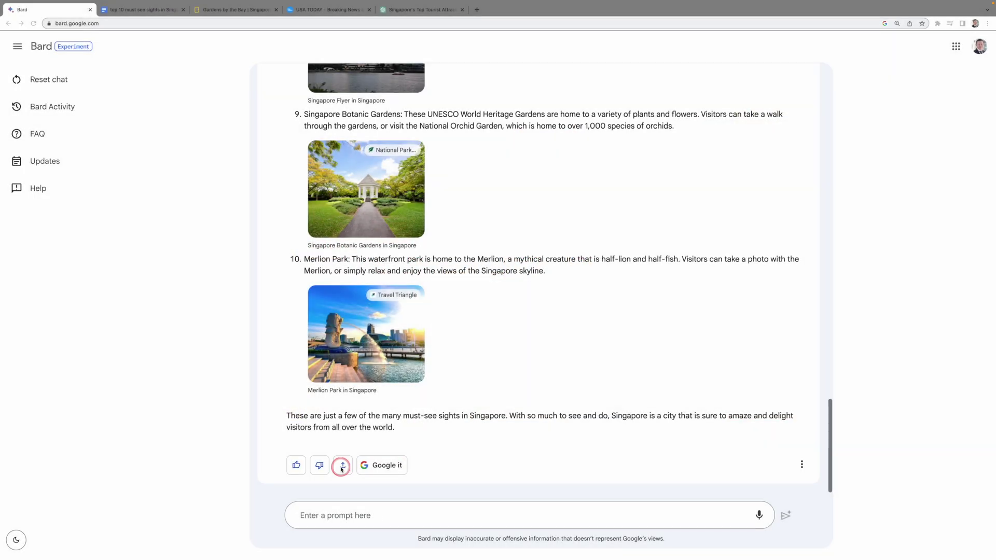
- Turn Bard's Singapore sights answer into a Gmail draft and review it
left_click(342, 467)
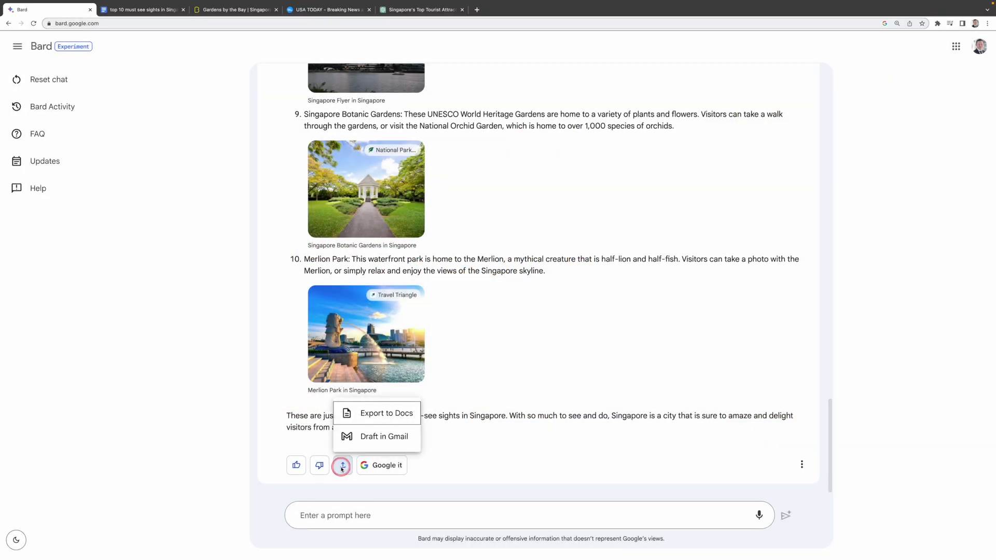
left_click(364, 436)
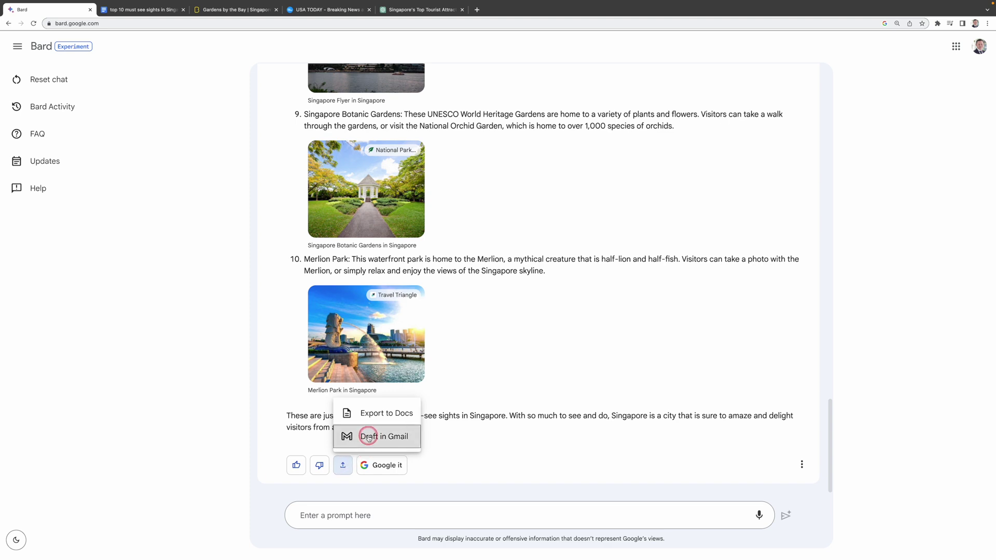
left_click(207, 534)
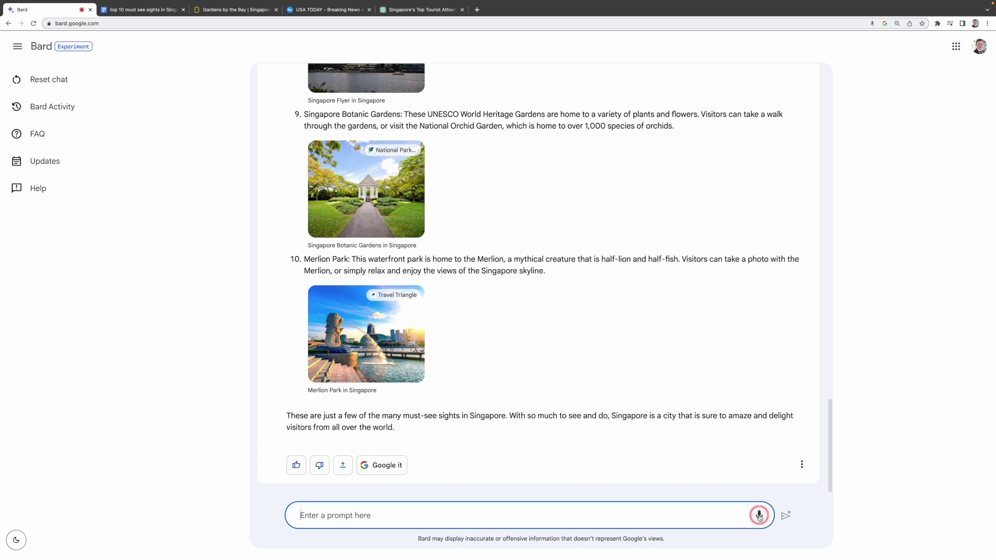
left_click(759, 516)
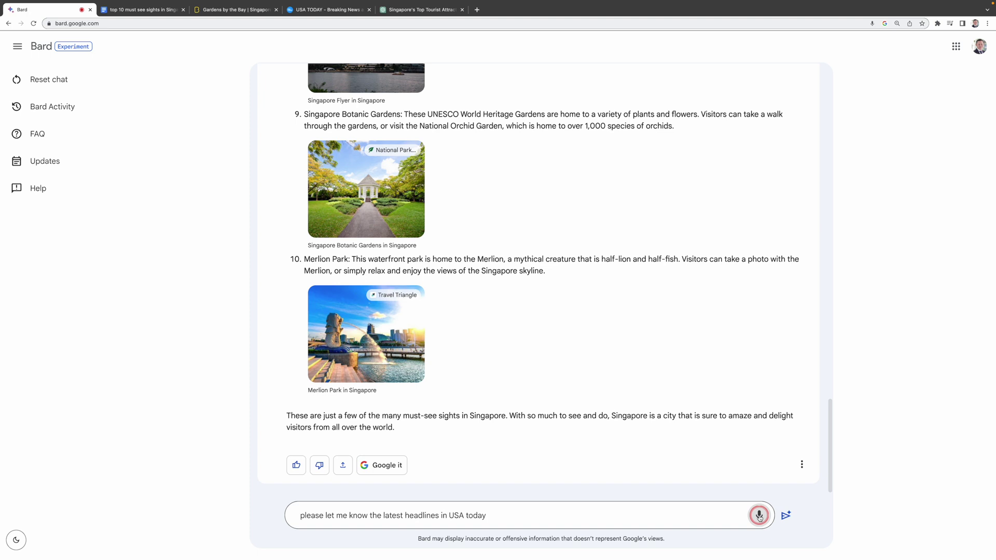
- Send the dictated 'please let me know the latest headlines in USA today' question and open the USA TODAY debt-limit article
left_click(786, 515)
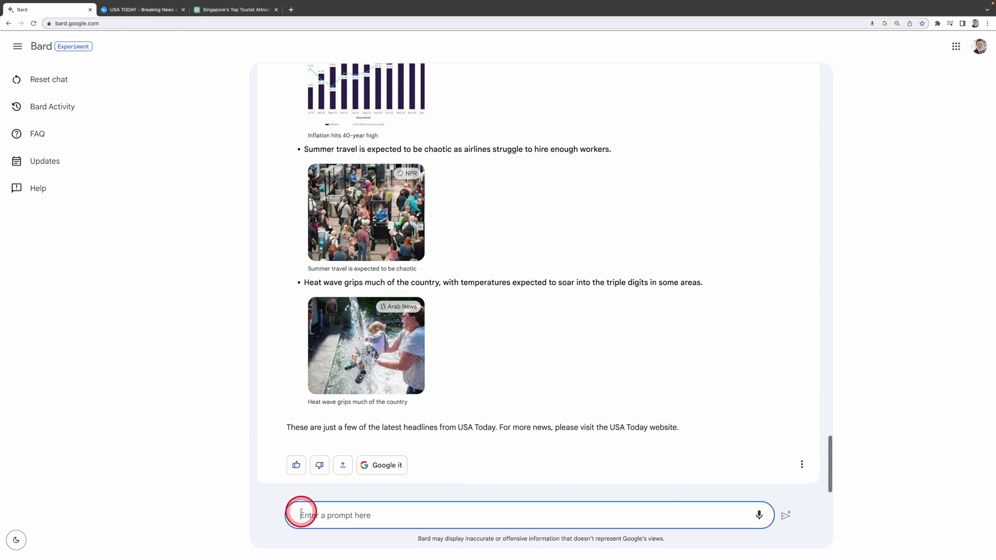
key("ctrl+Tab")
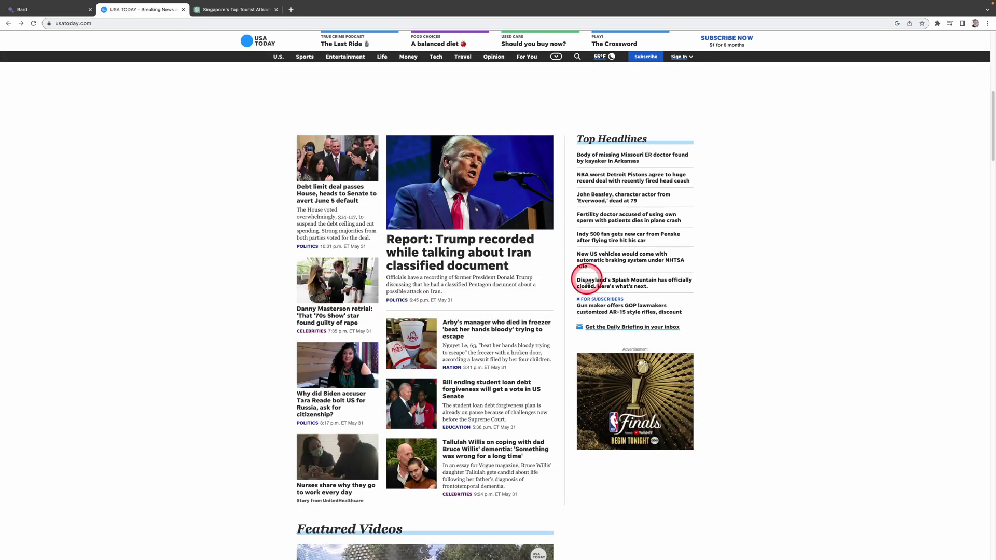
left_click(340, 197)
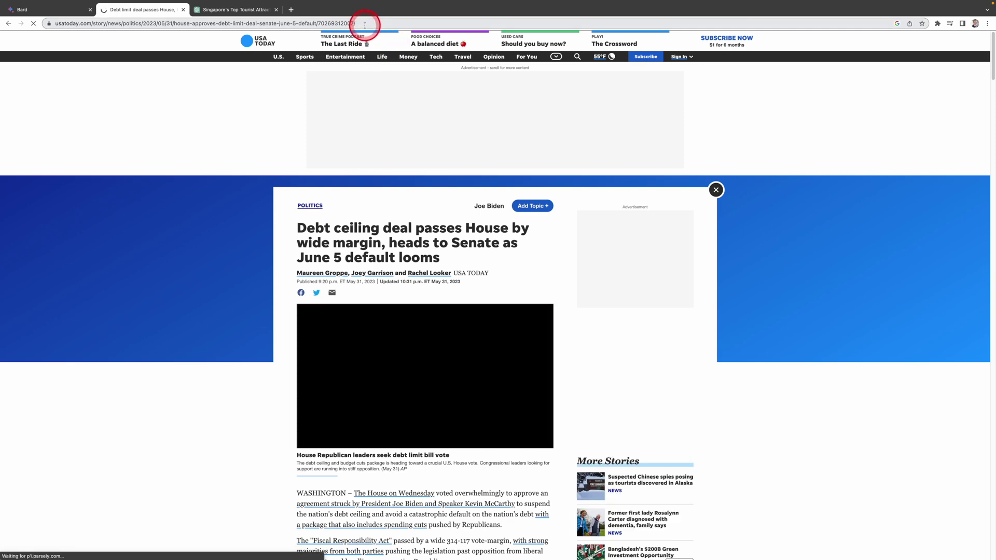
left_click(78, 9)
- Ask Bard to summarize the pasted USA Today debt-limit article link
type("sum")
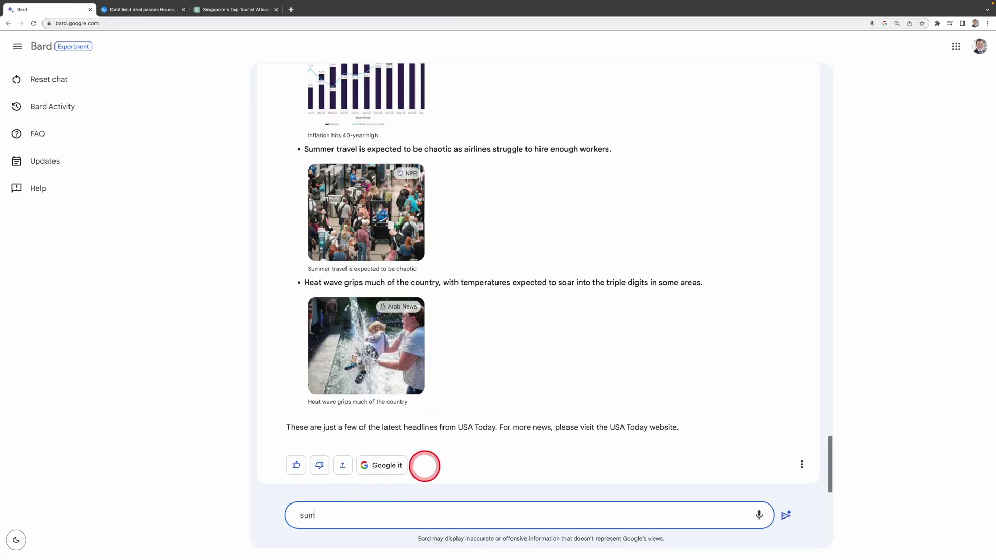
type("marize this for me:")
key("ctrl+v")
key("Return")
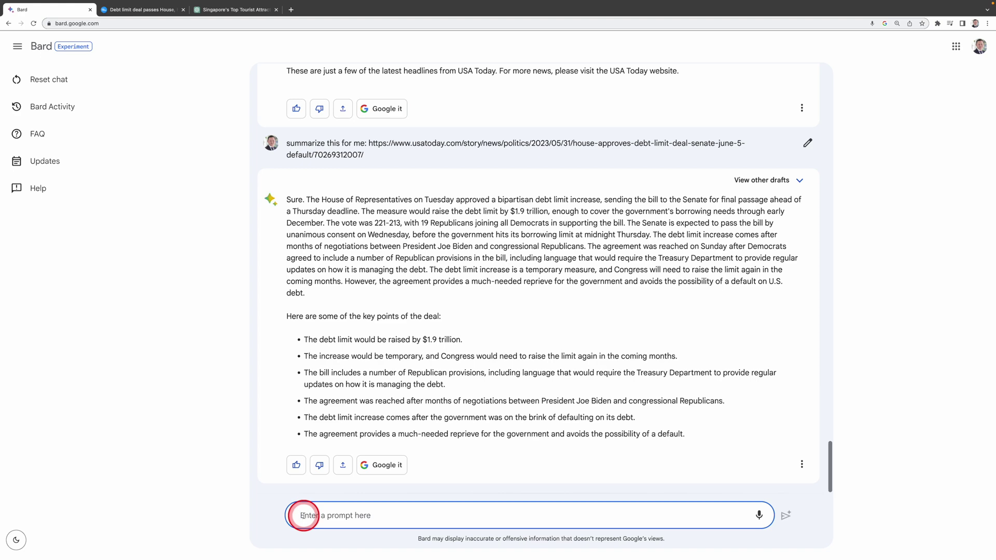
type("what are your thoughts")
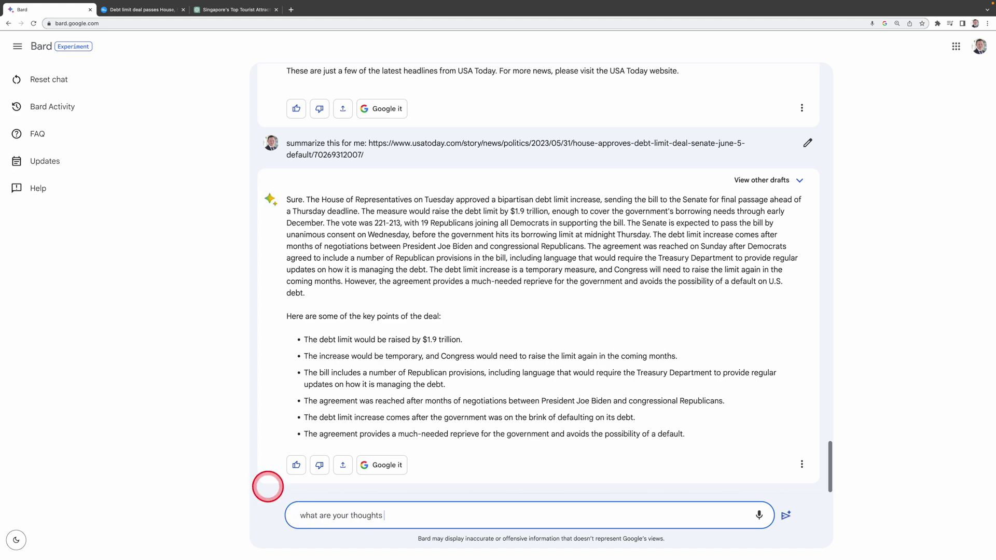
type(" on this")
- Ask Bard 'what are your thoughts on this article?' and highlight the reply's opening lines
type("article?")
key("Return")
left_click_drag(287, 322, 565, 324)
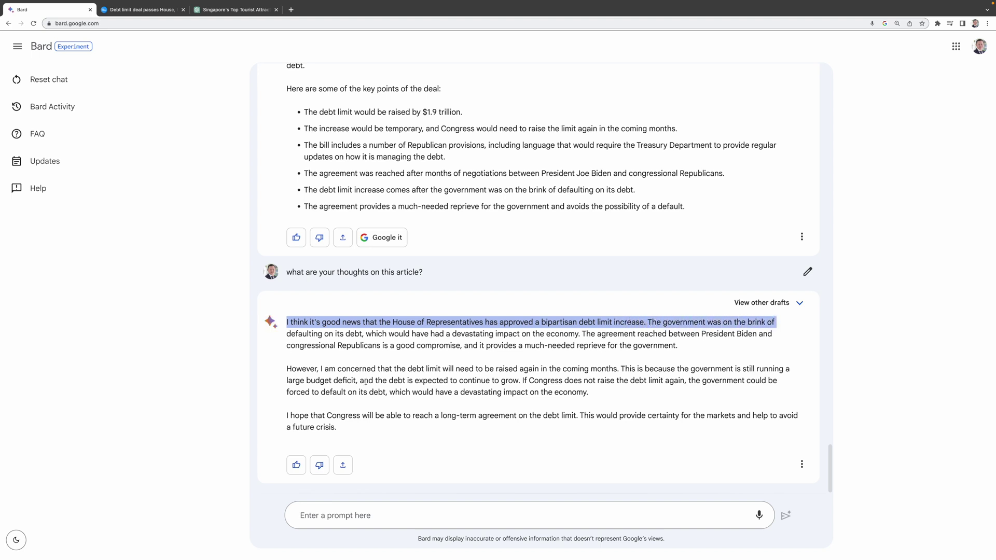
left_click_drag(287, 336, 316, 332)
- Highlight Bard's concern about further limit raises, the budget-deficit reason and the closing hope about Congress
left_click_drag(389, 332, 513, 334)
left_click_drag(287, 369, 309, 372)
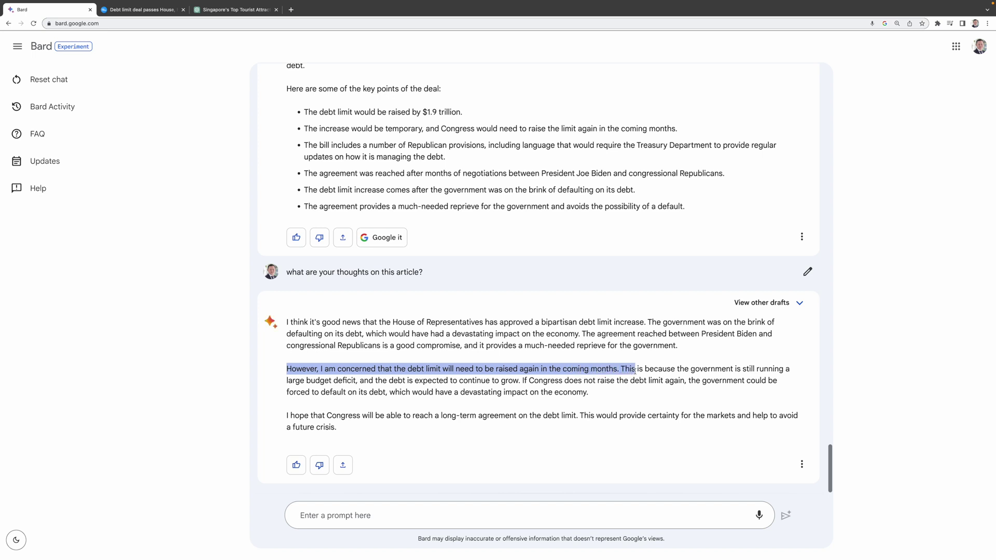
left_click_drag(781, 372, 364, 382)
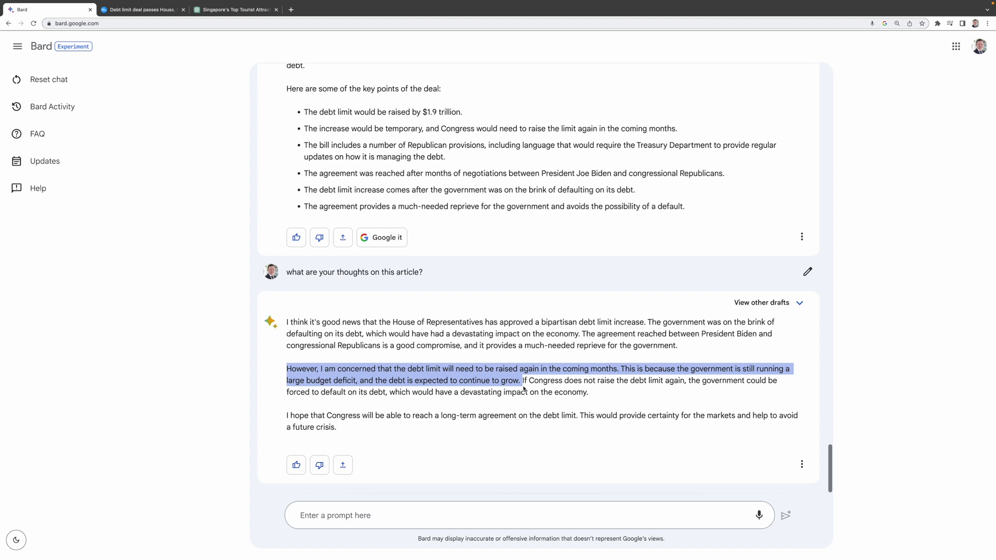
left_click_drag(289, 416, 393, 419)
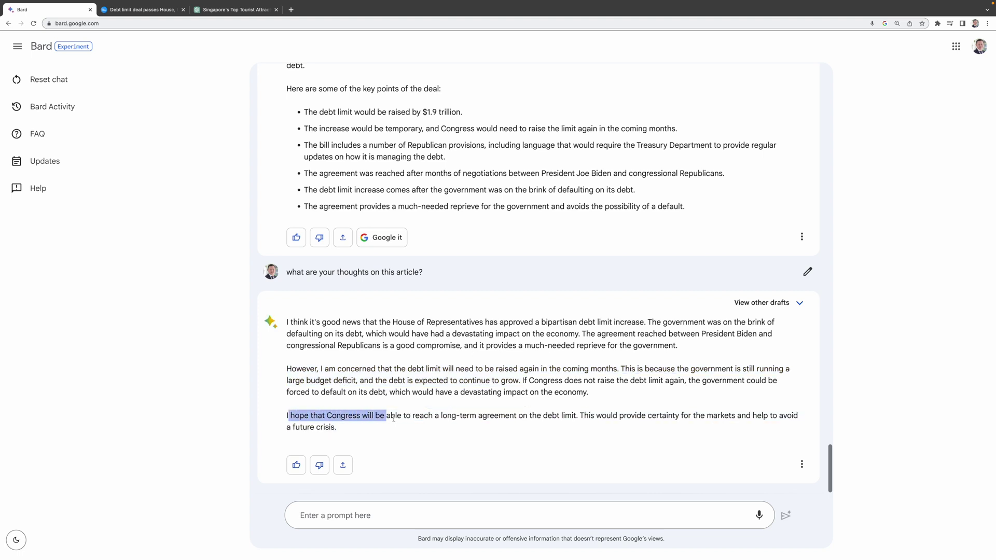
left_click_drag(624, 418, 677, 426)
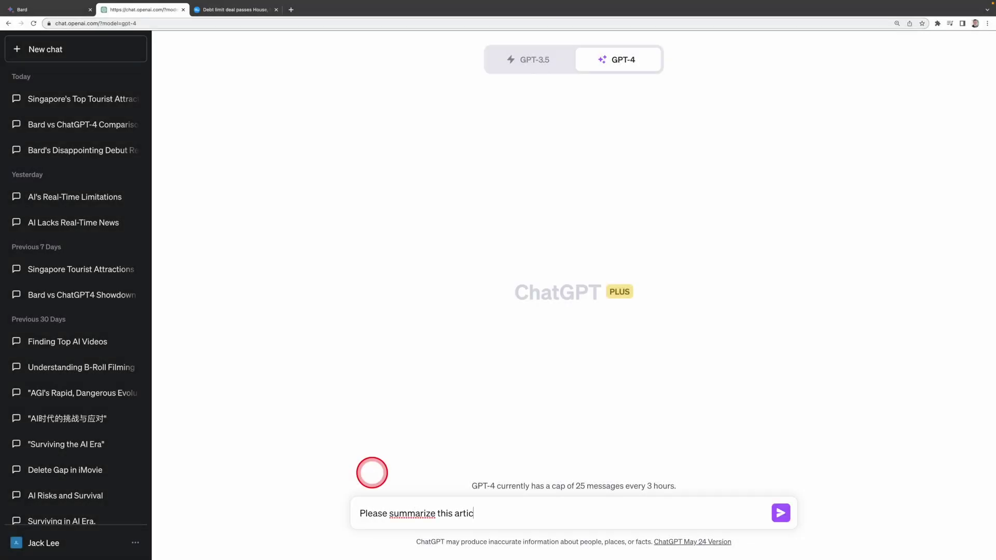
- Copy the USA Today debt ceiling article and paste it into the GPT-4 chat for a summary
left_click(233, 9)
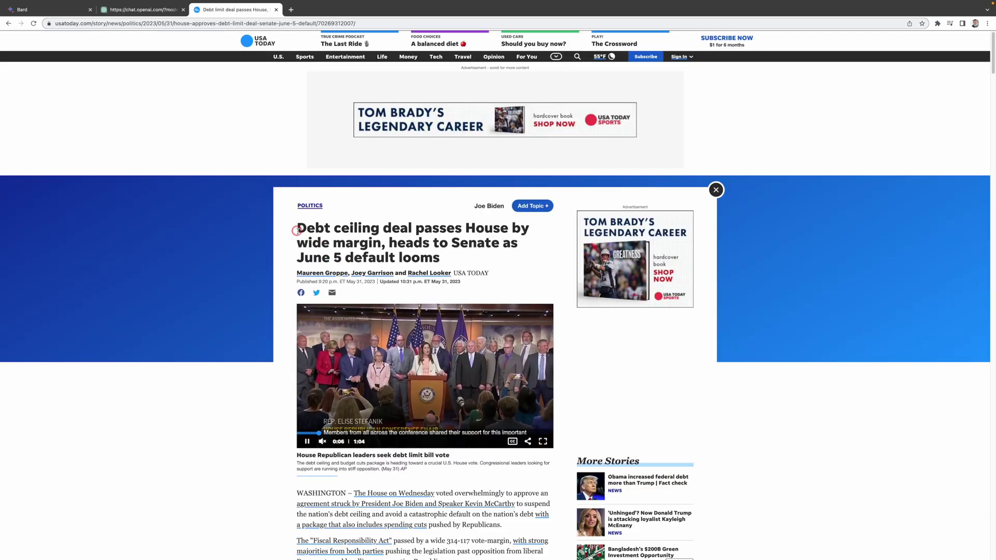
scroll(344, 349, "down", 20)
left_click_drag(300, 227, 442, 222)
key("super+c")
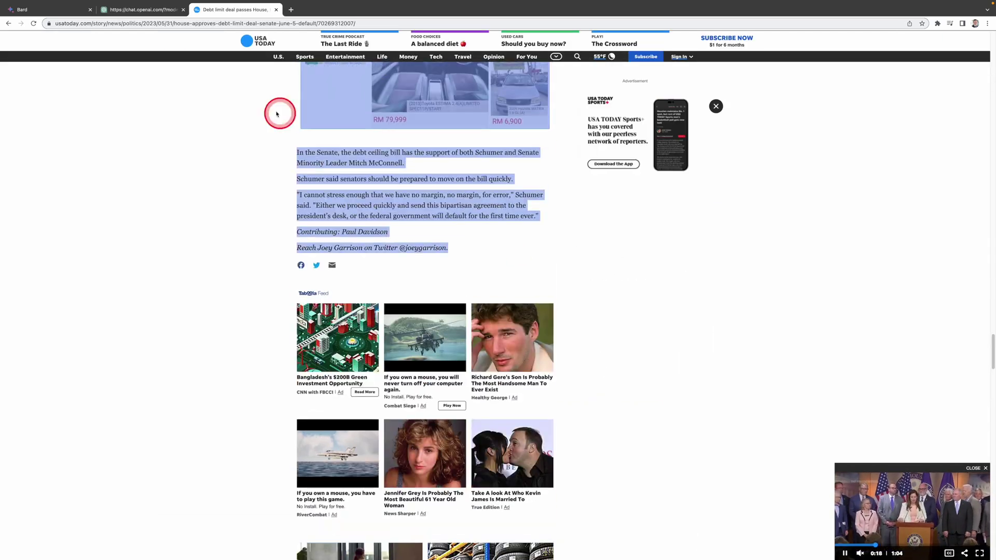
key("super+alt+Left")
key("super+v")
key("Return")
scroll(478, 351, "down", 20)
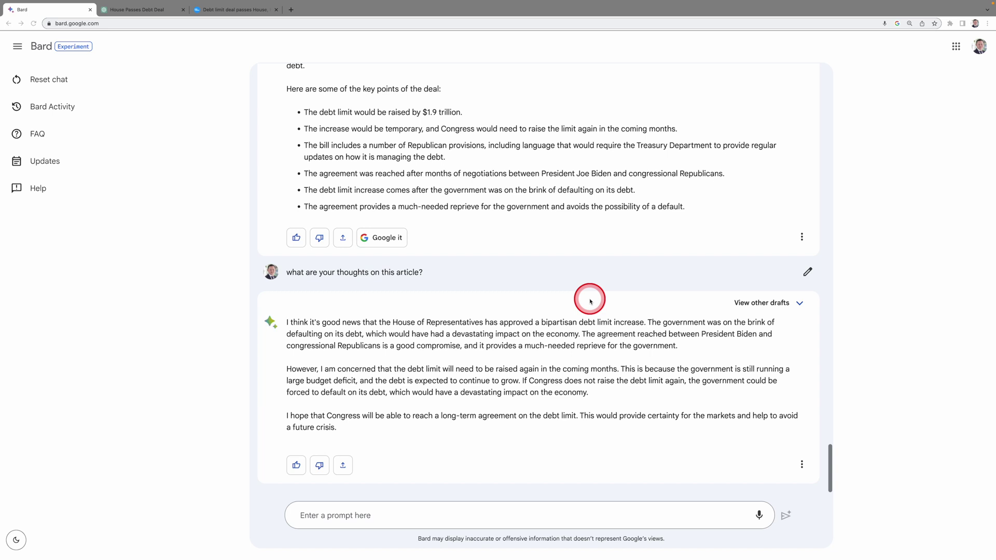
- Compare Bard's Draft 2 and Draft 3, keep Draft 3, then return to the 'House Passes Debt Deal' chat
left_click(801, 307)
left_click(799, 304)
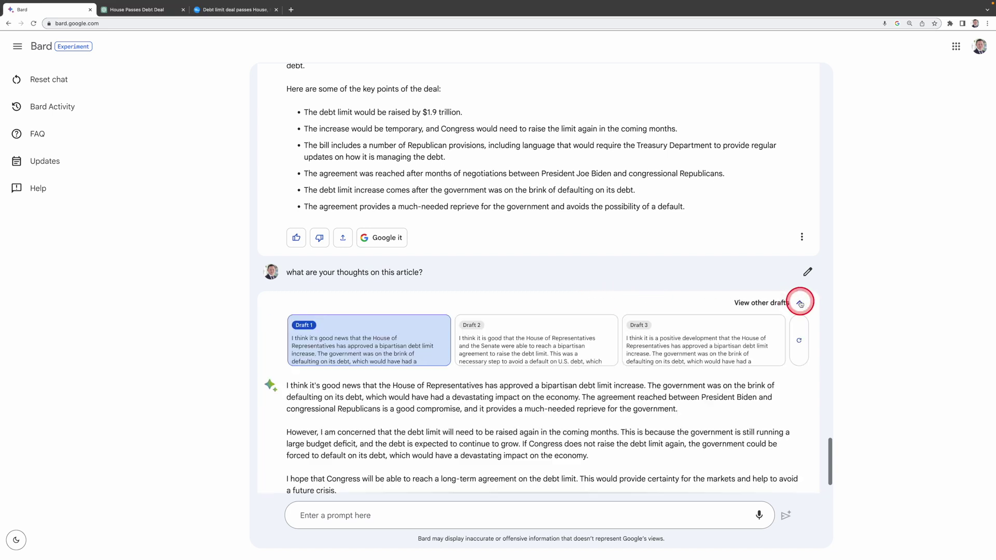
left_click(533, 343)
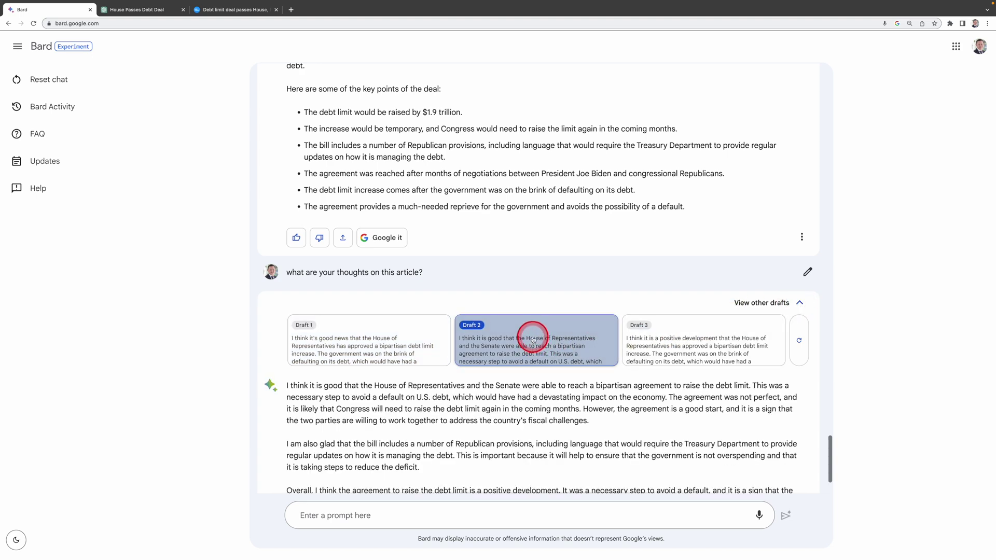
scroll(533, 340, "down", 3)
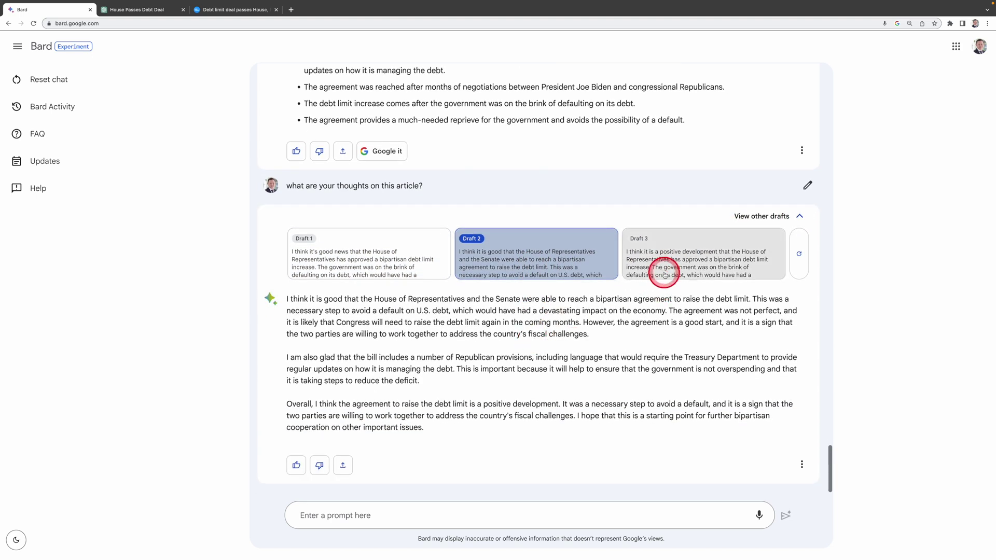
left_click(664, 271)
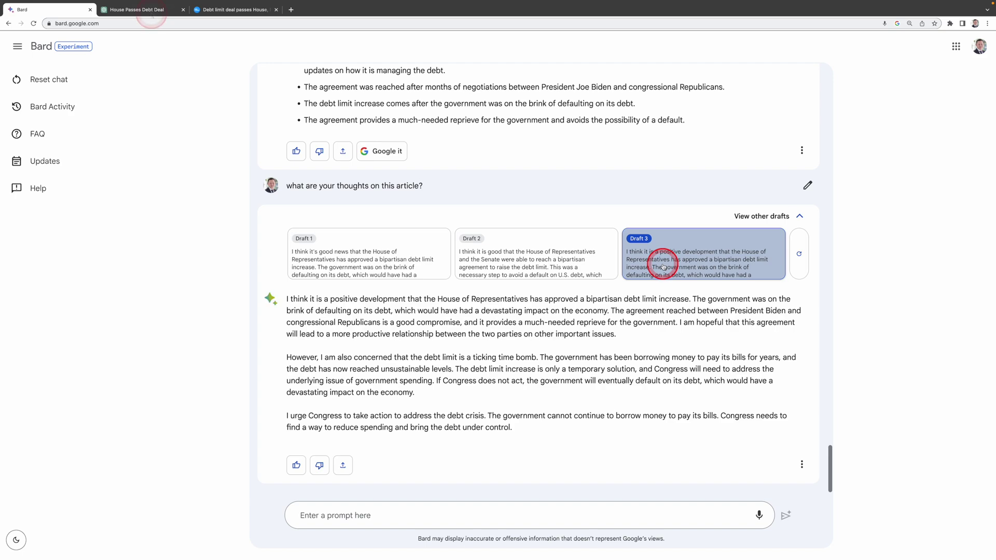
left_click(151, 10)
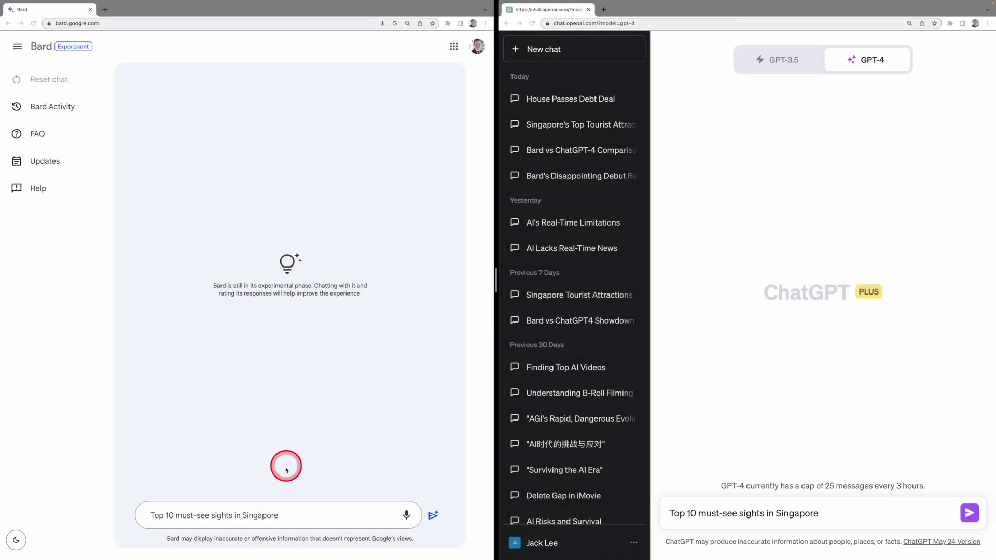
- Submit 'Top 10 must-see sights in Singapore' to Bard and GPT-4 simultaneously
left_click(304, 515)
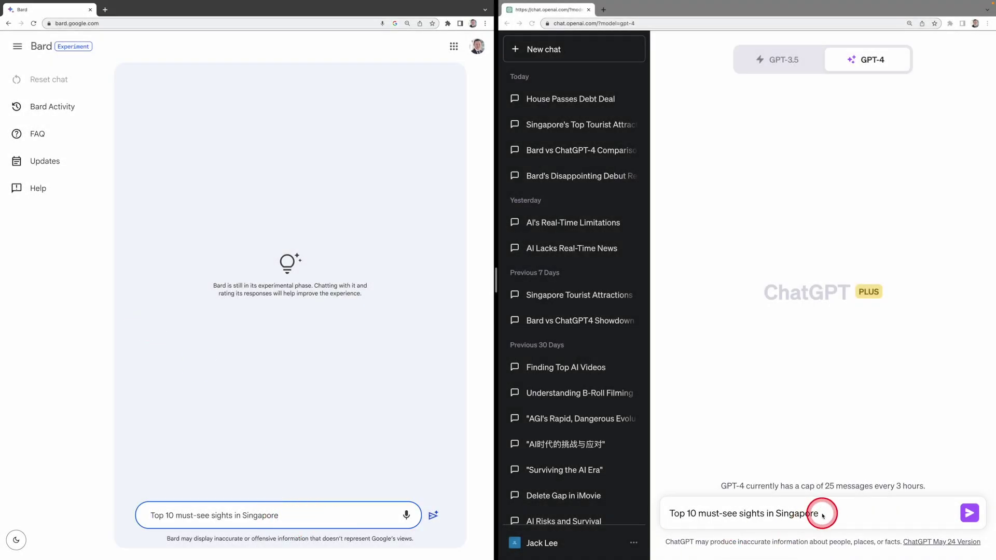
key("Return")
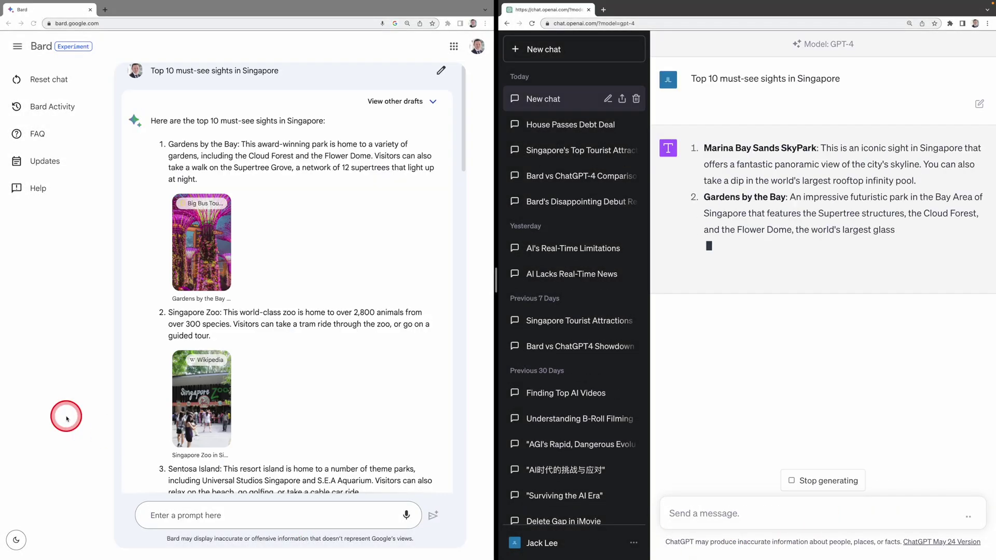
scroll(305, 389, "down", 10)
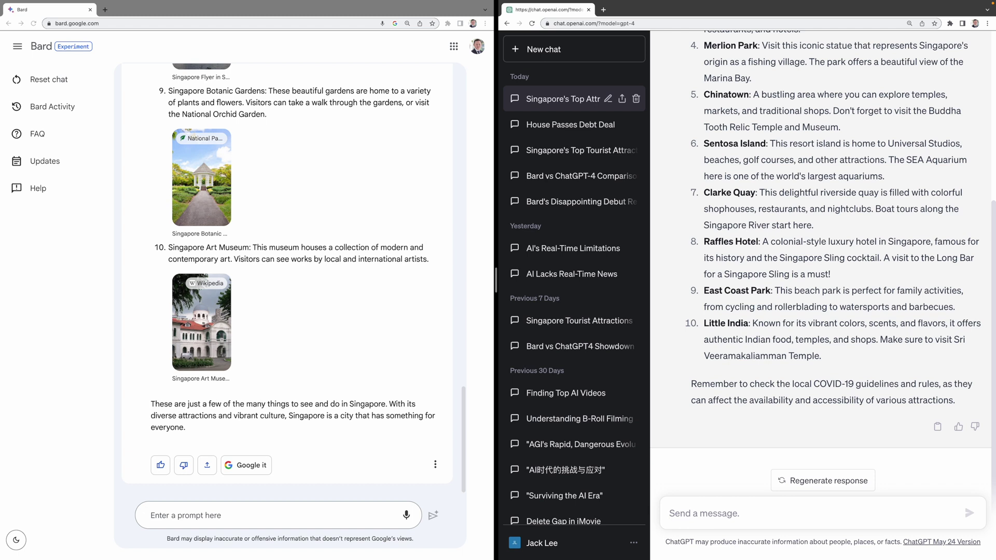
- Paste 'Can you explain what artificial intelligence is in about 150 words?' into Bard and GPT-4 and send it
left_click(149, 513)
key("ctrl+v")
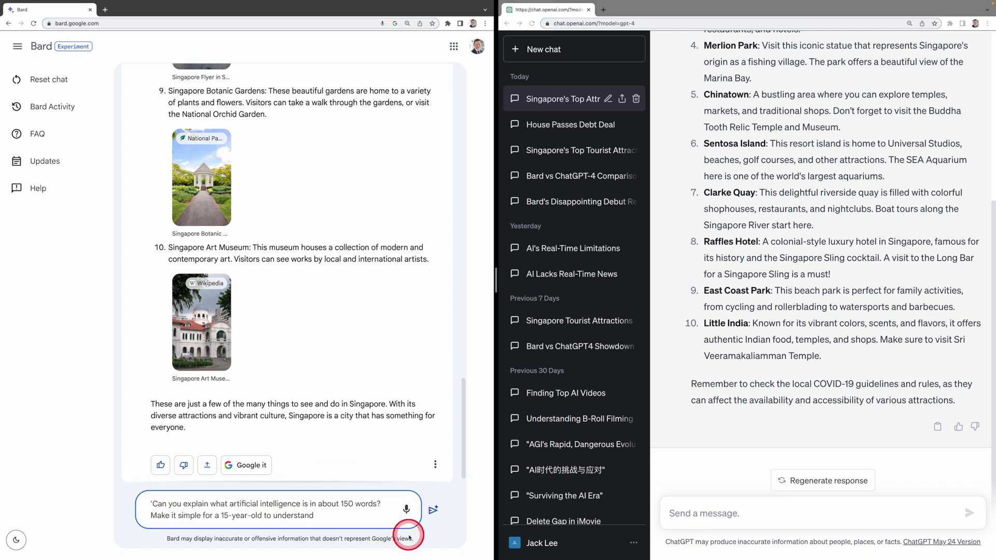
left_click(677, 514)
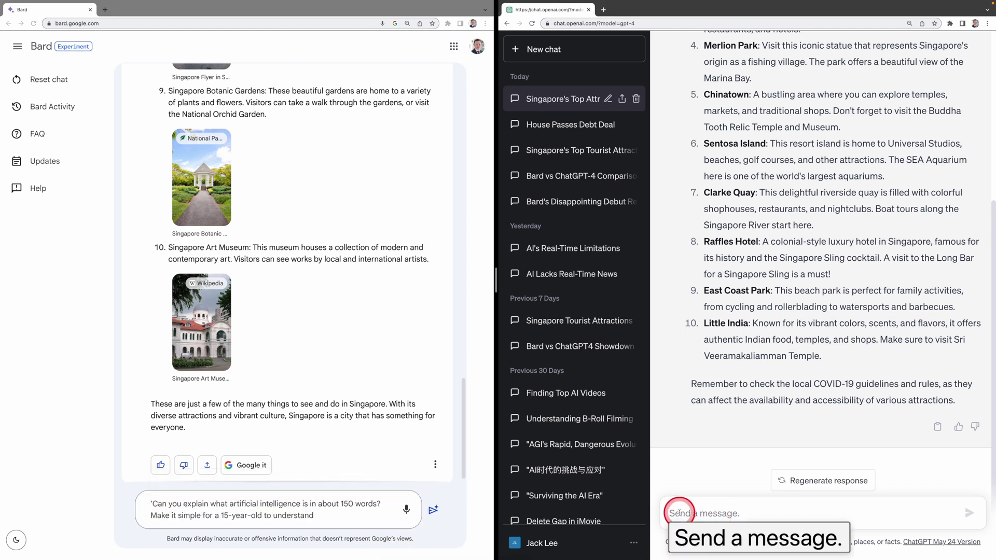
key("ctrl+v")
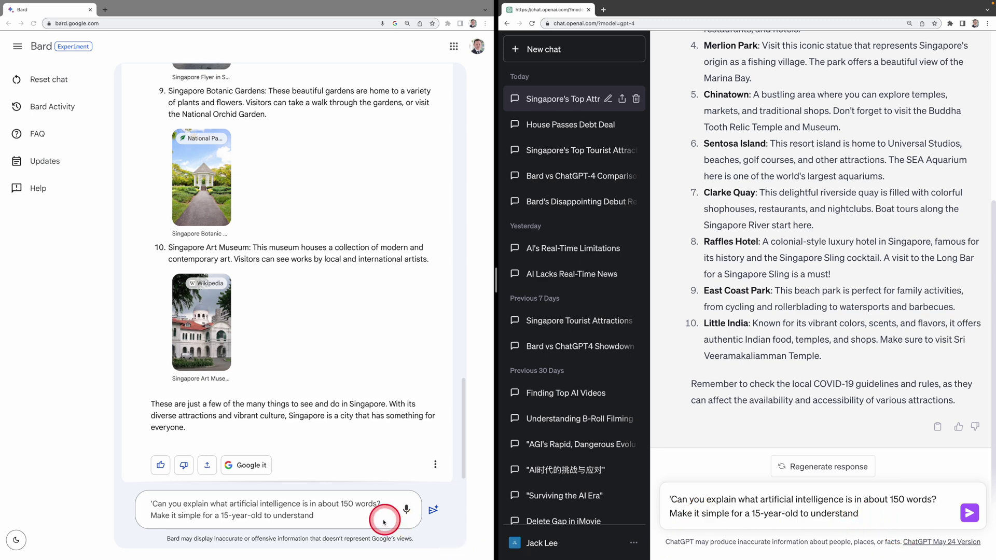
key("Return")
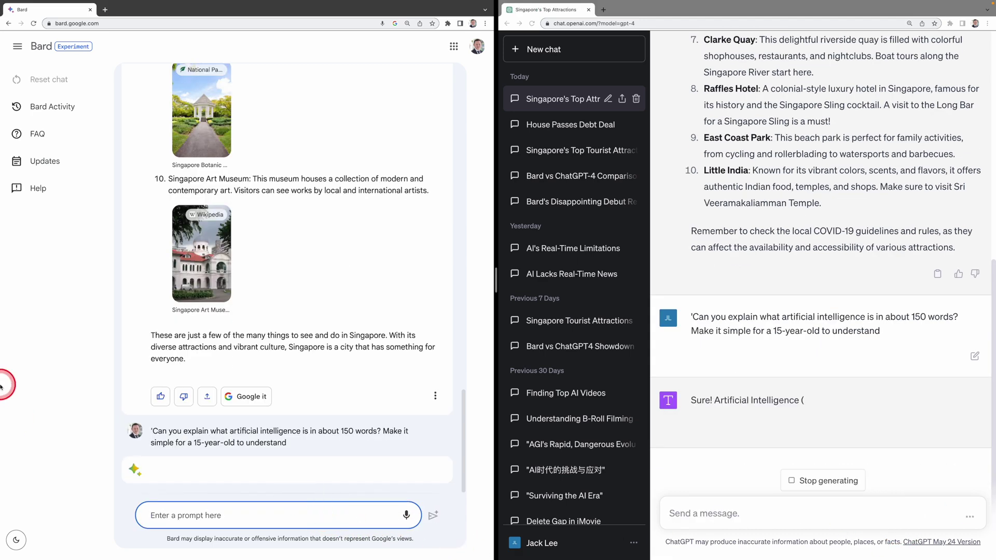
scroll(276, 387, "down", 5)
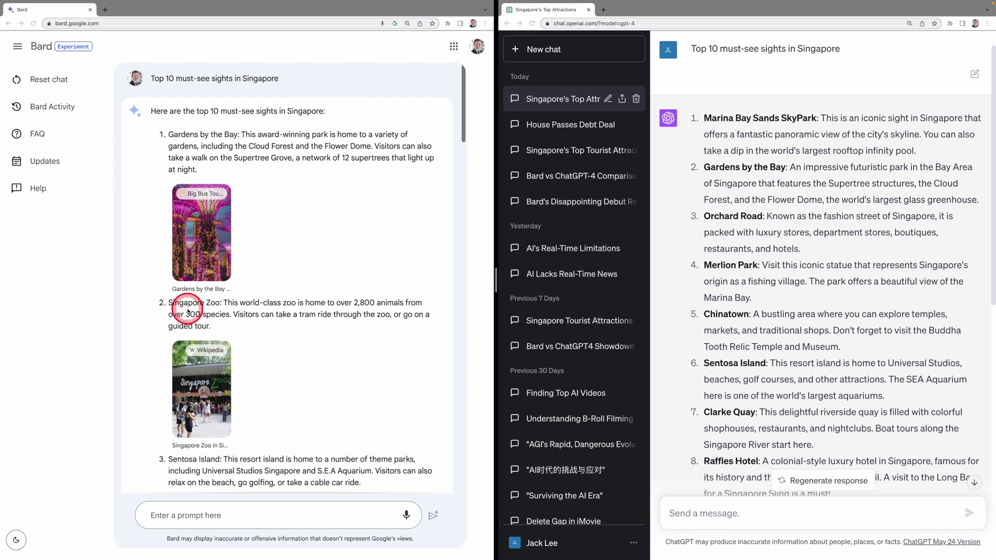
scroll(187, 311, "down", 5)
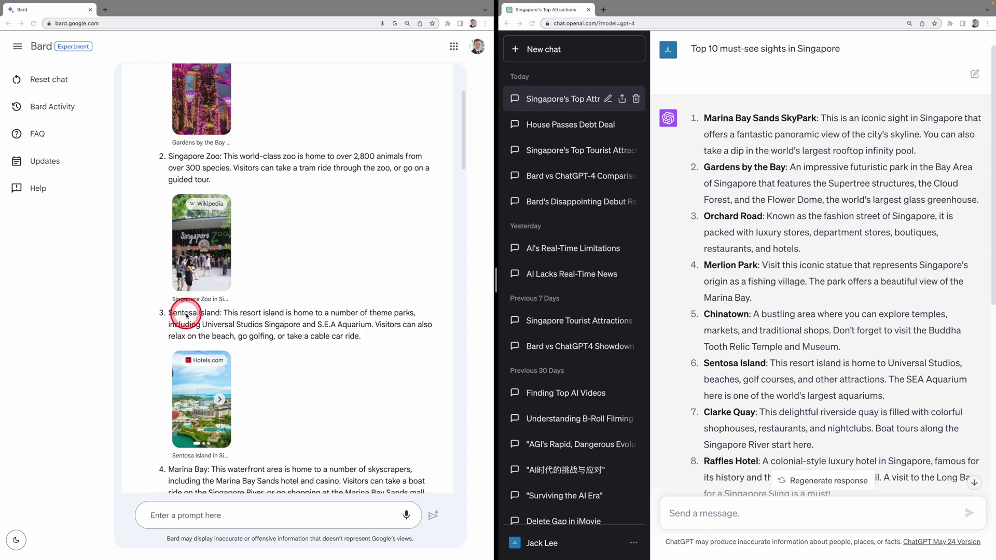
scroll(187, 315, "down", 8)
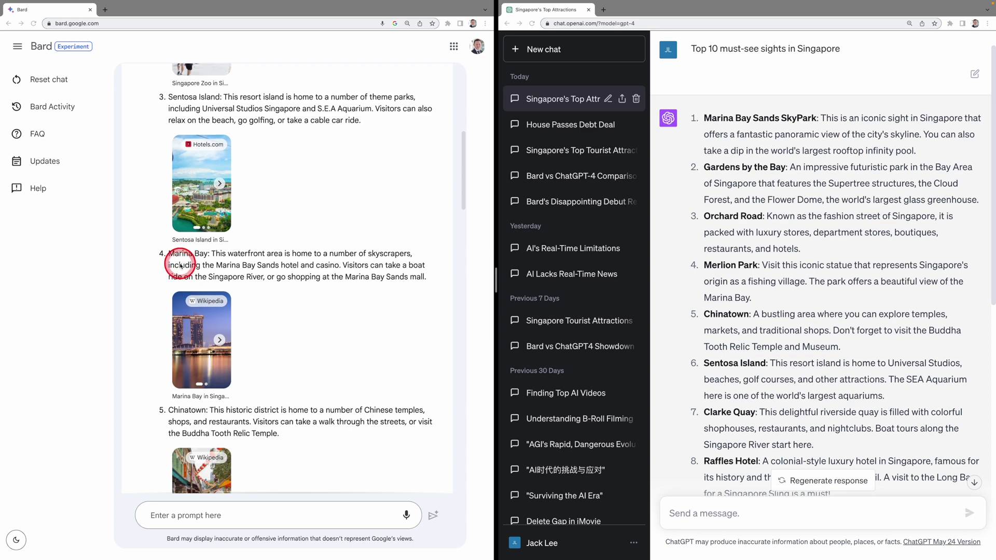
scroll(181, 265, "down", 8)
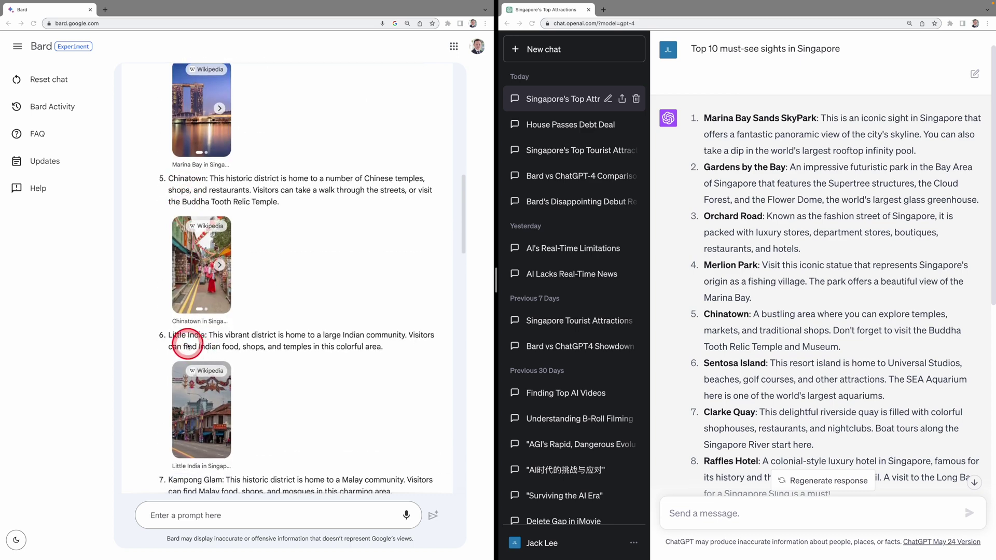
scroll(188, 346, "down", 16)
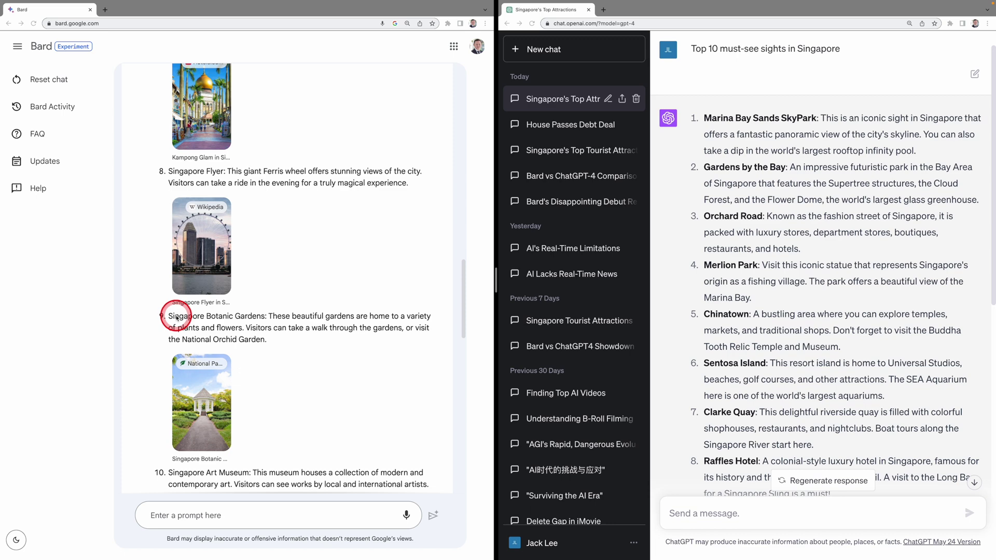
scroll(176, 317, "down", 7)
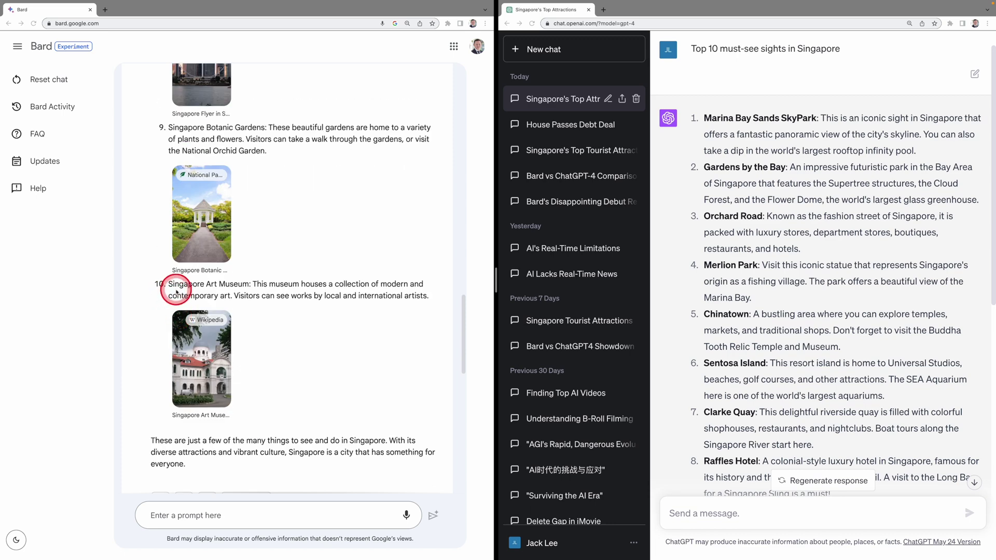
scroll(180, 291, "up", 20)
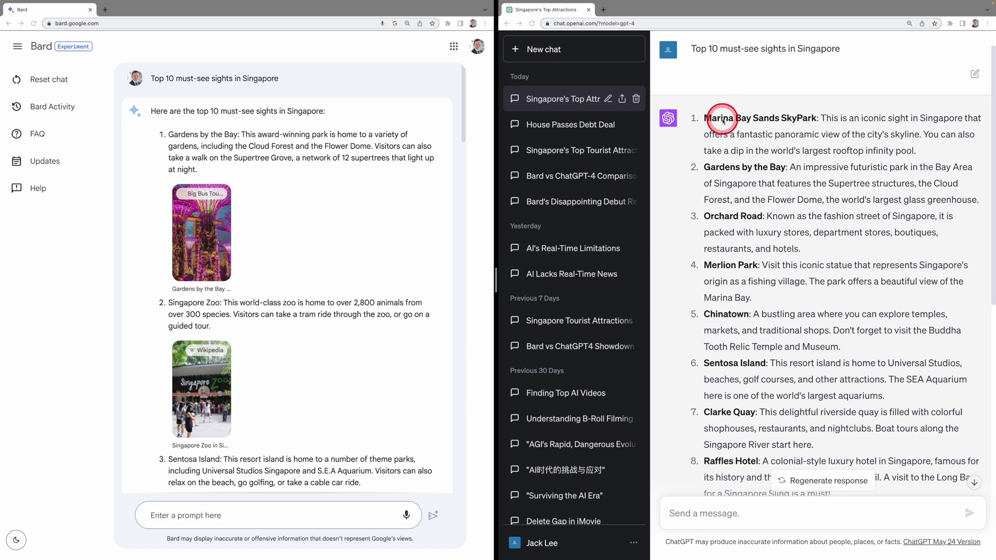
- Scroll through ChatGPT's Singapore sights list to its closing COVID-19 reminder and on to the AI explanation
left_click(714, 179)
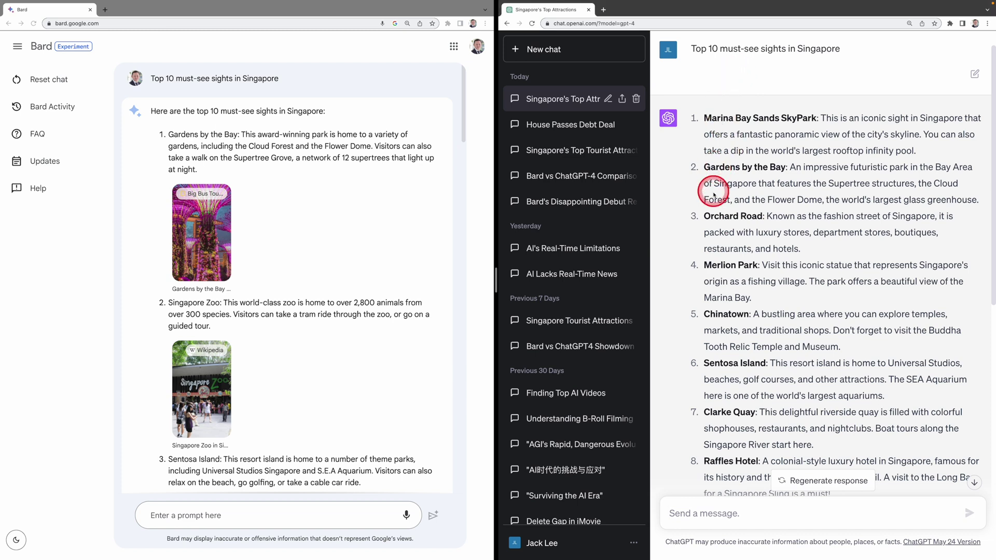
scroll(715, 217, "down", 5)
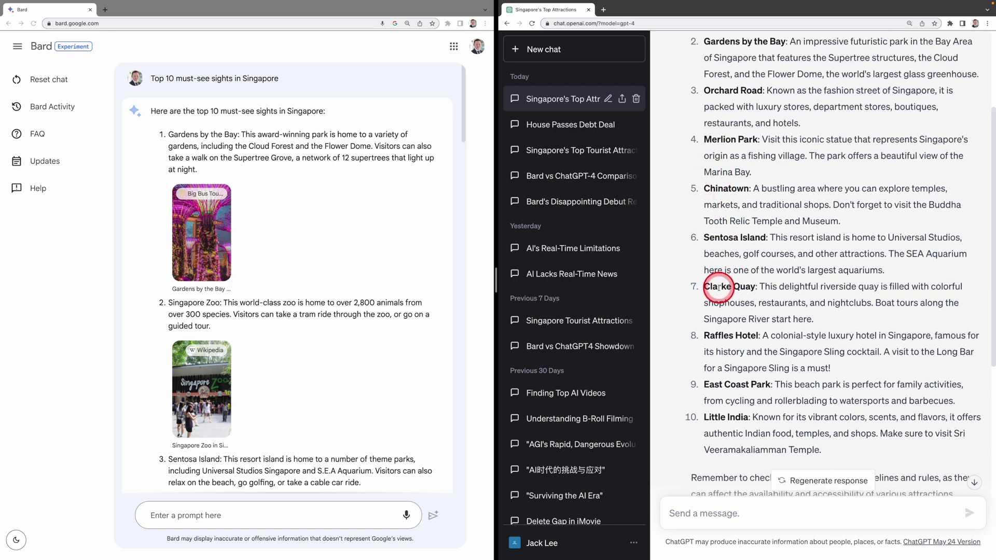
scroll(718, 288, "down", 2)
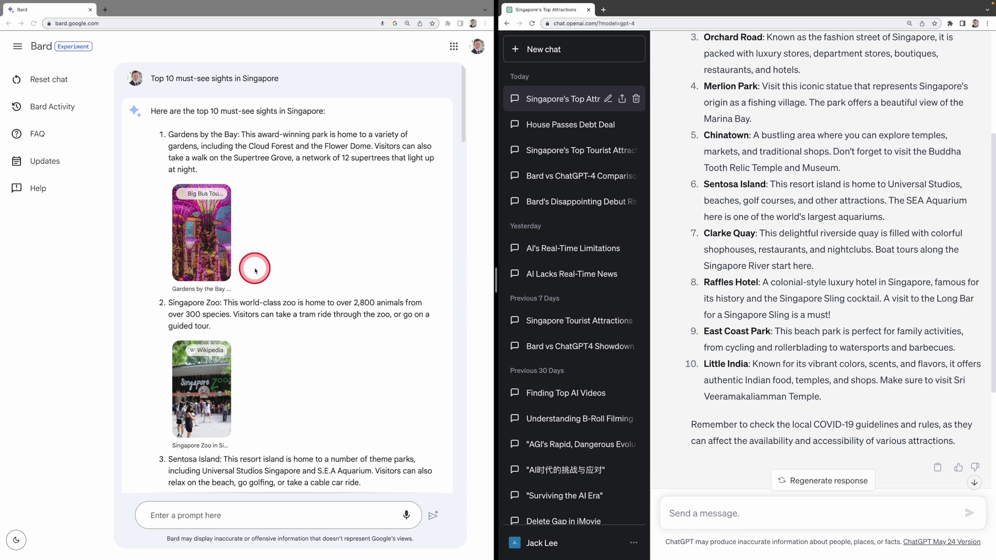
scroll(255, 270, "down", 2)
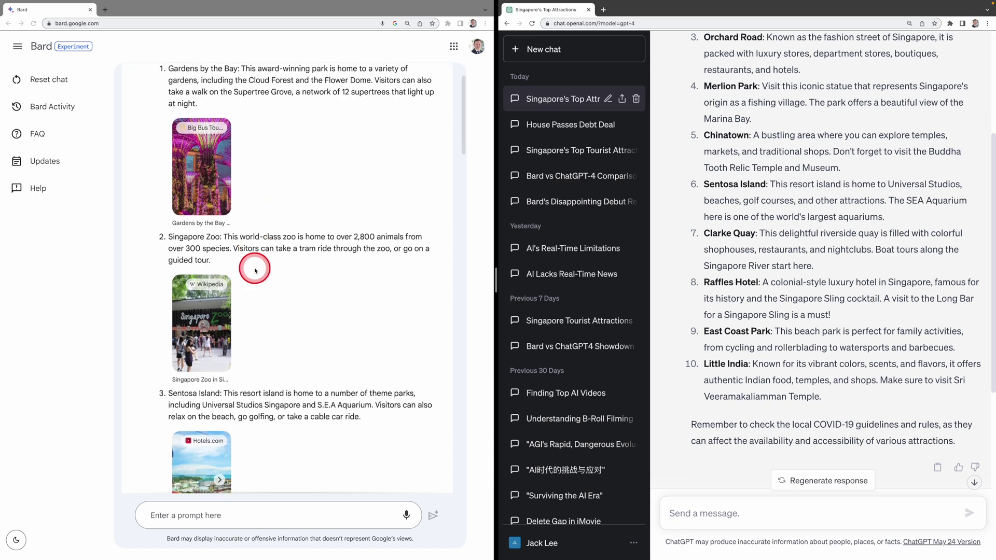
scroll(255, 271, "down", 5)
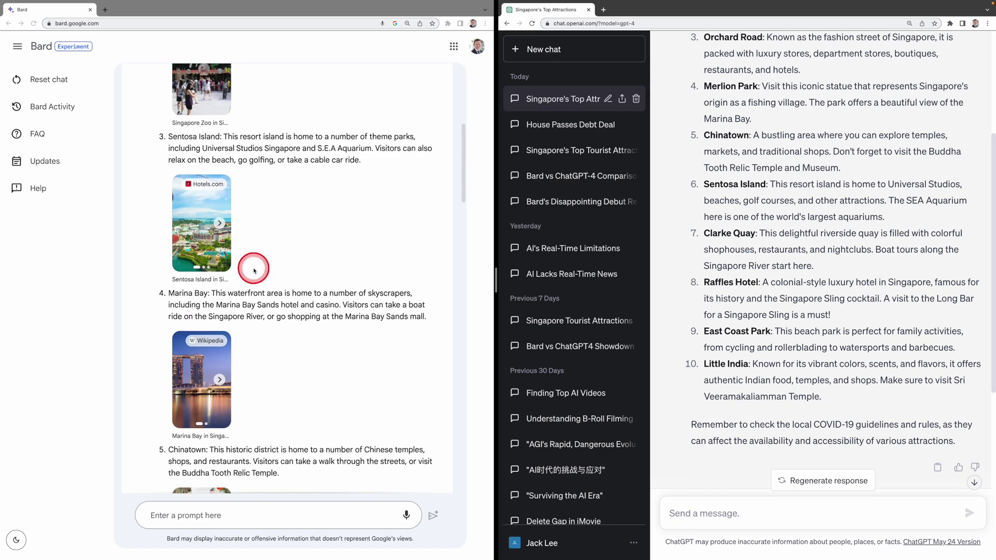
scroll(254, 270, "down", 5)
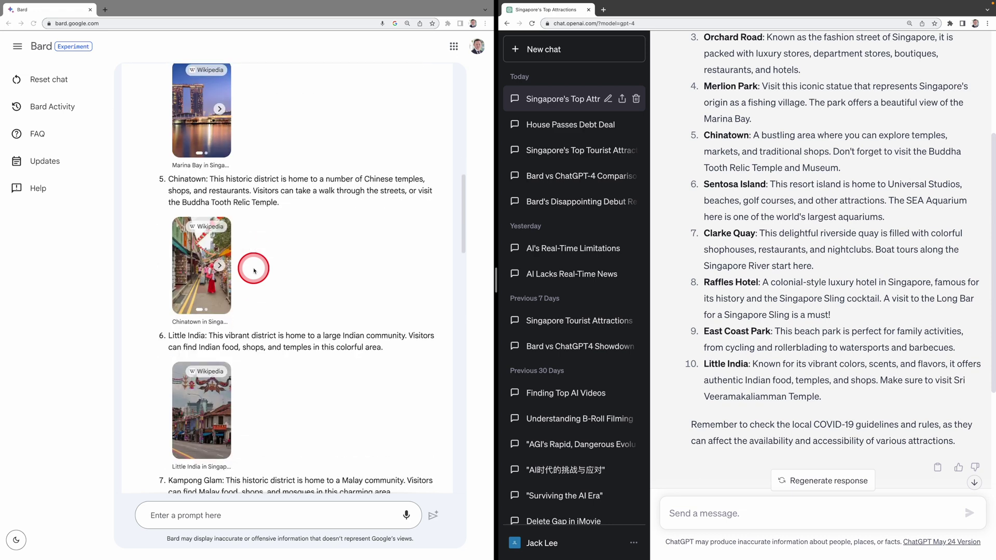
scroll(254, 270, "down", 8)
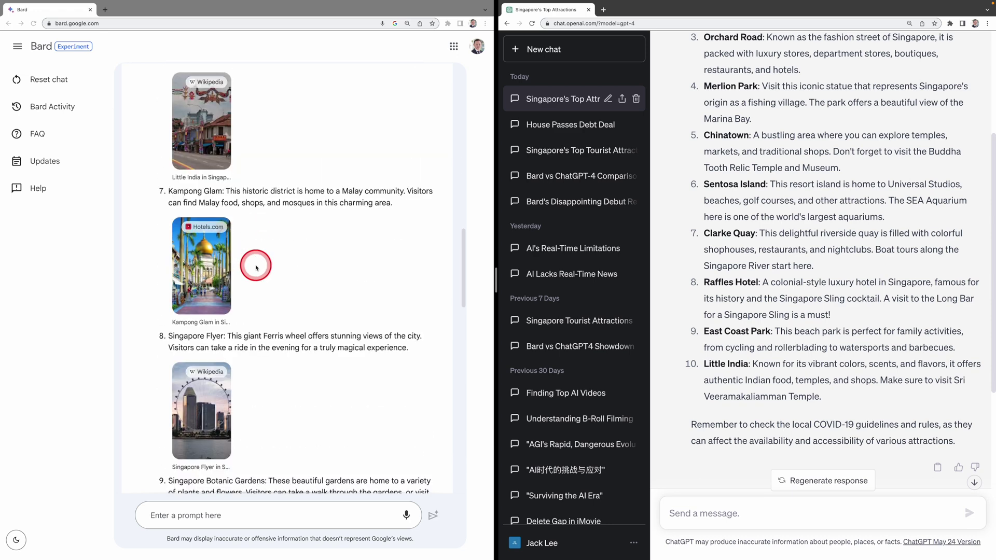
scroll(256, 268, "down", 3)
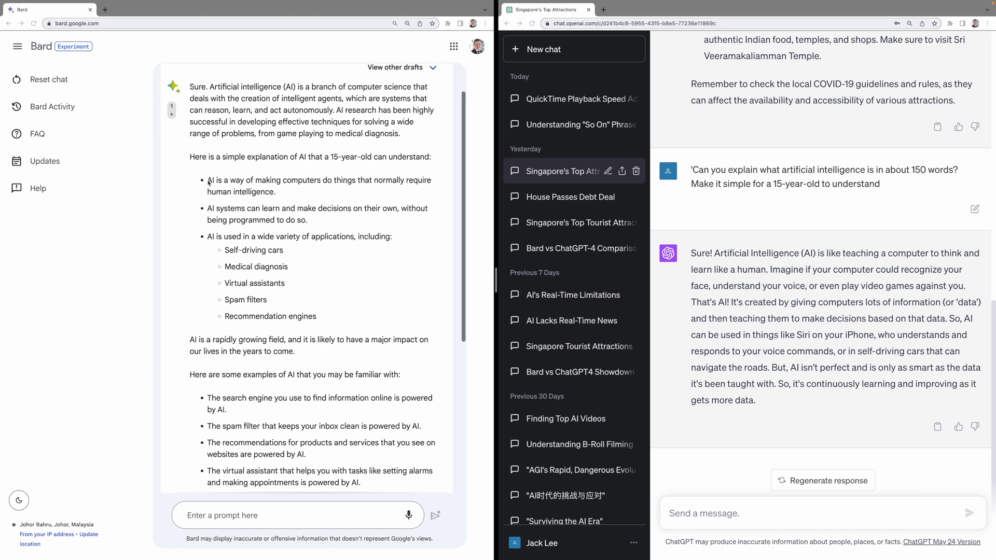
- Highlight Bard's three AI bullets (human intelligence, learning independently, applications) and the rapid-growth sentence
left_click(215, 184)
left_click_drag(209, 181, 272, 188)
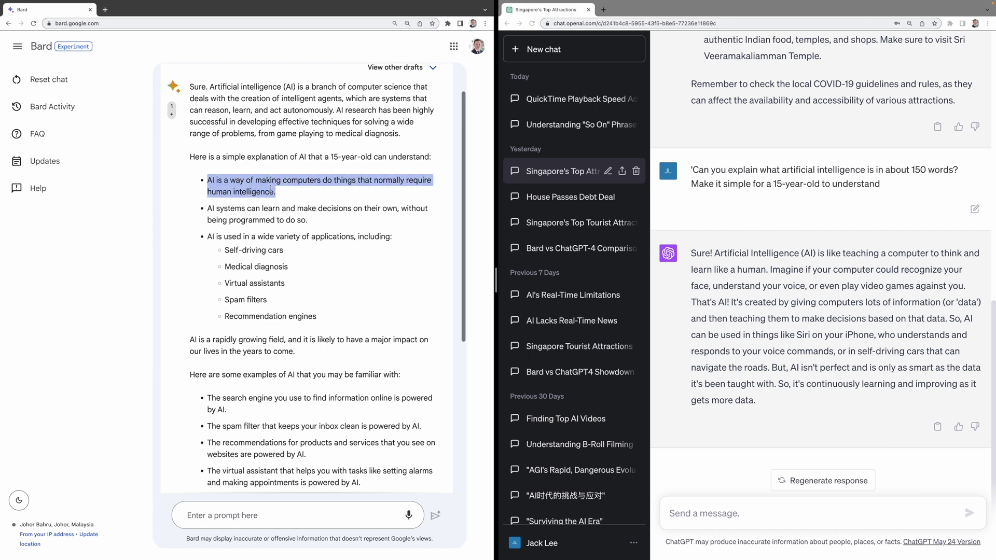
left_click_drag(207, 209, 376, 219)
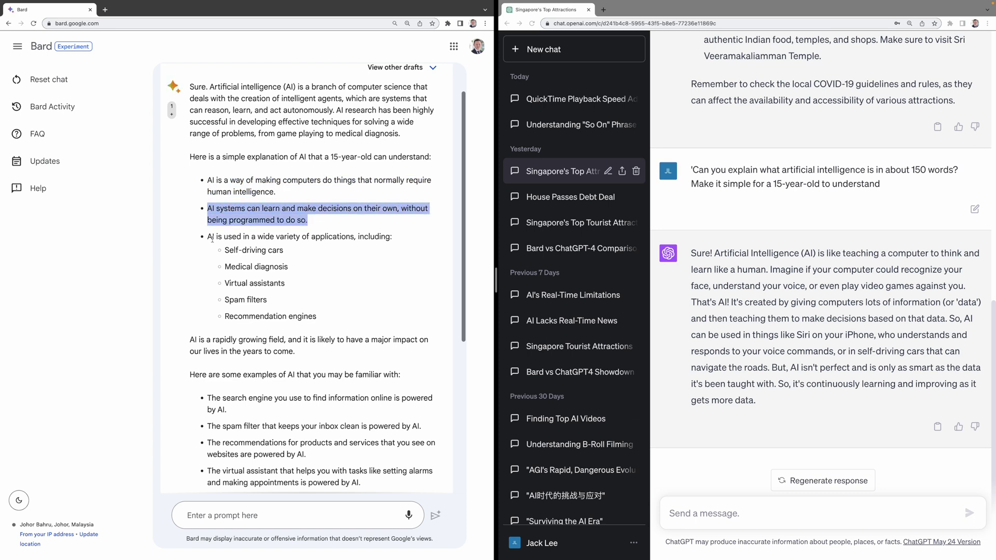
left_click_drag(208, 237, 314, 252)
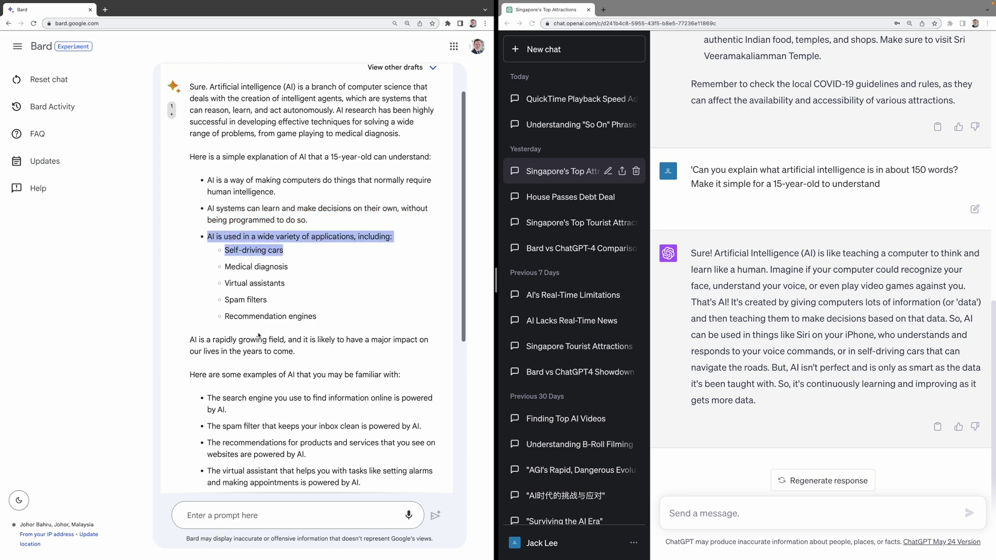
left_click_drag(191, 341, 319, 356)
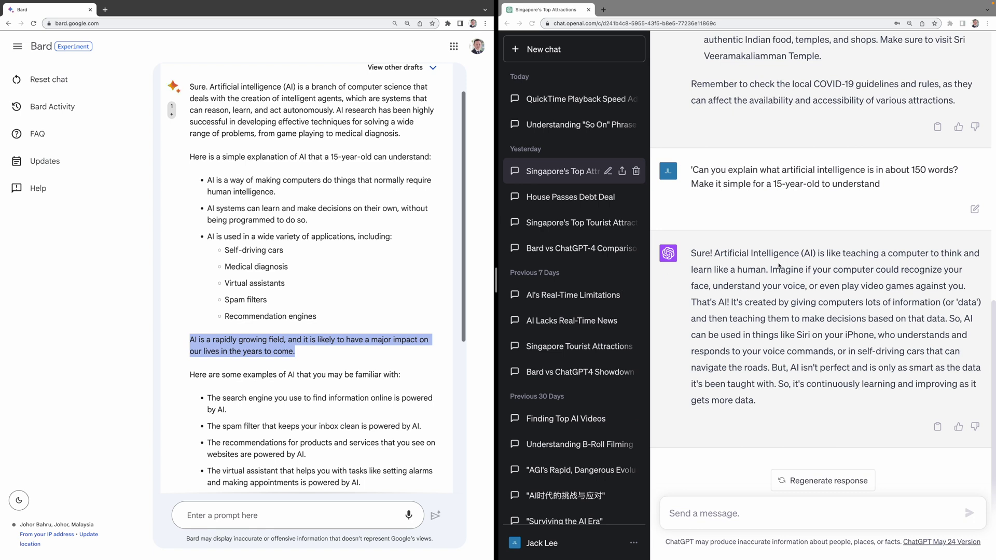
- Select ChatGPT's answer text from '(AI)' to 'self-driving cars', covering the Siri example
left_click(802, 255)
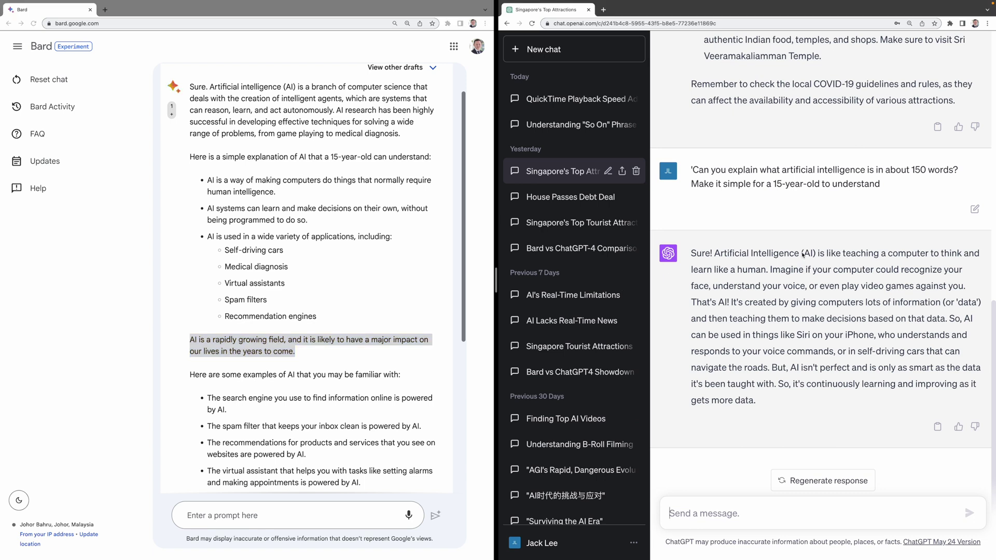
left_click_drag(802, 254, 925, 345)
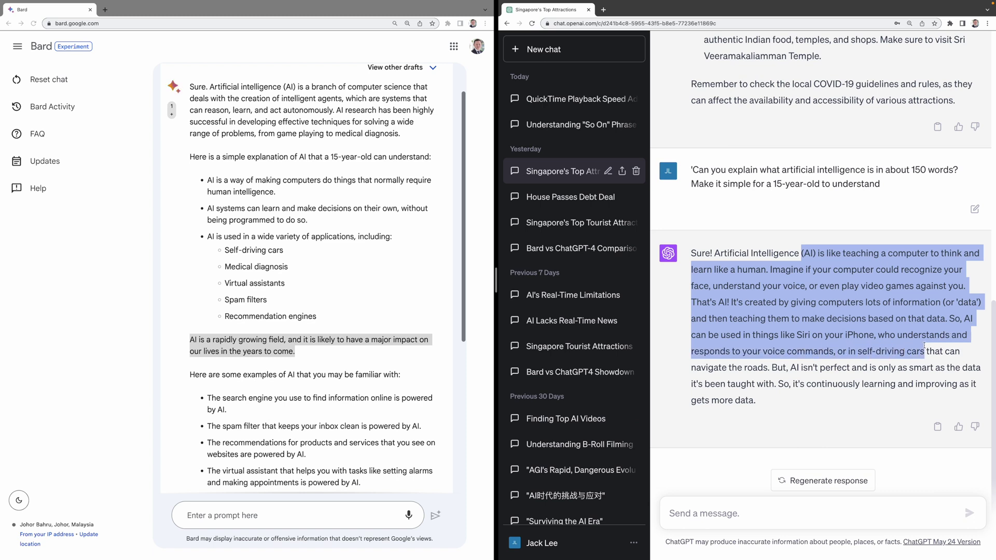